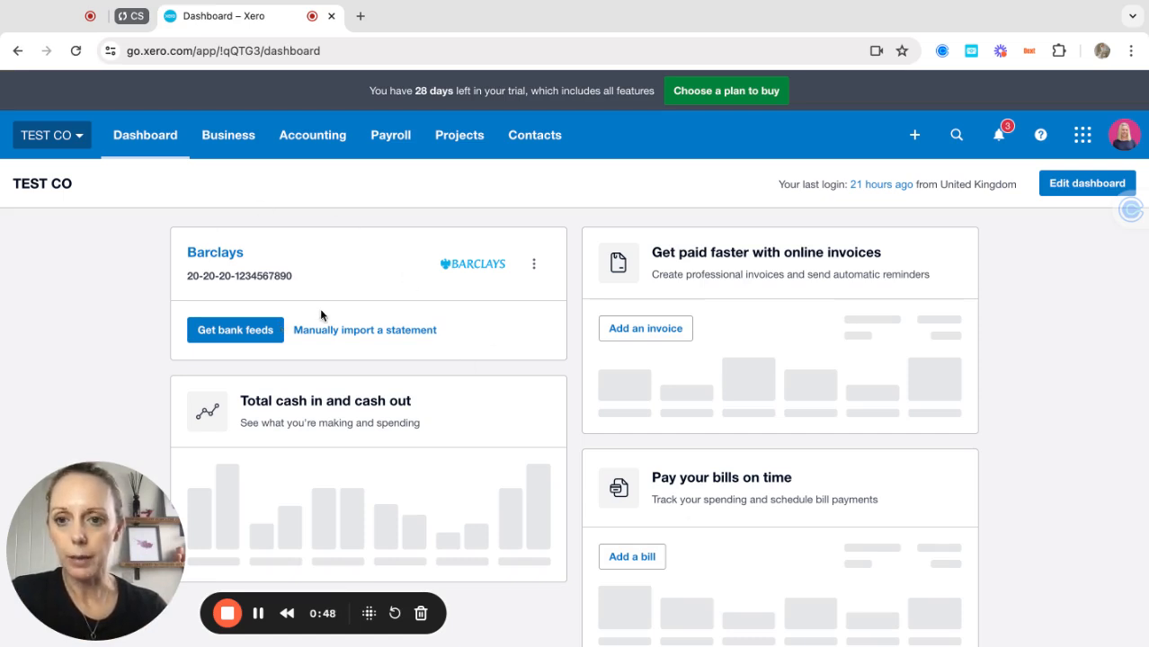
# - Start the payroll accounts setup and select Barclays as the default bank account for paying wages
pyautogui.click(384, 140)
pyautogui.click(396, 185)
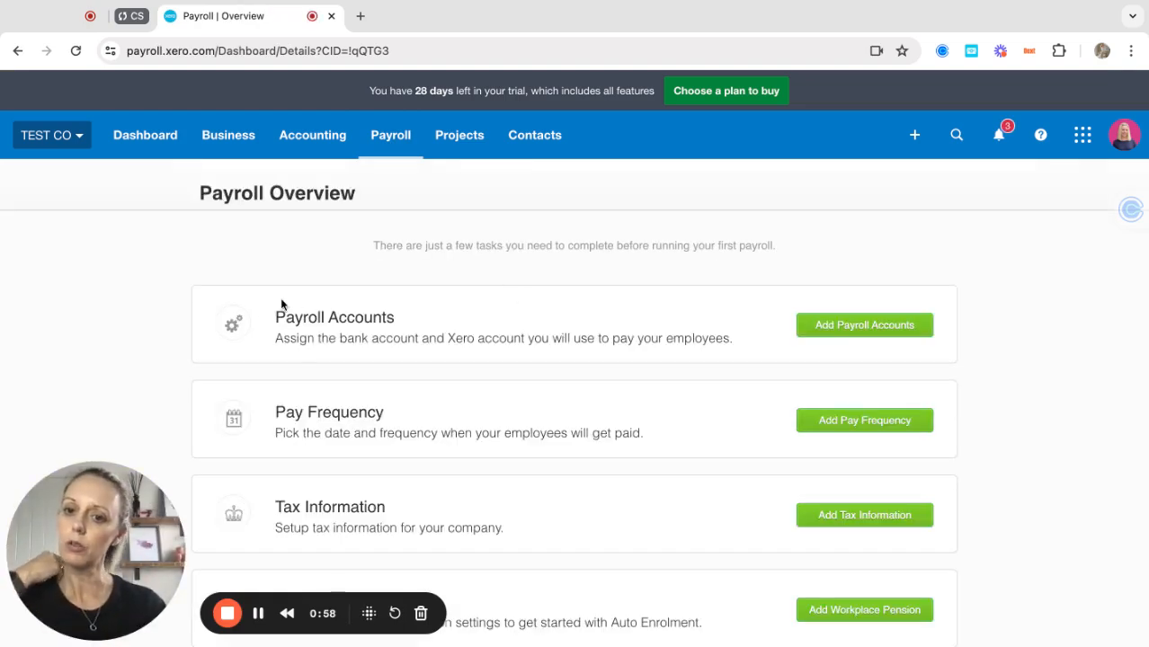
pyautogui.click(845, 327)
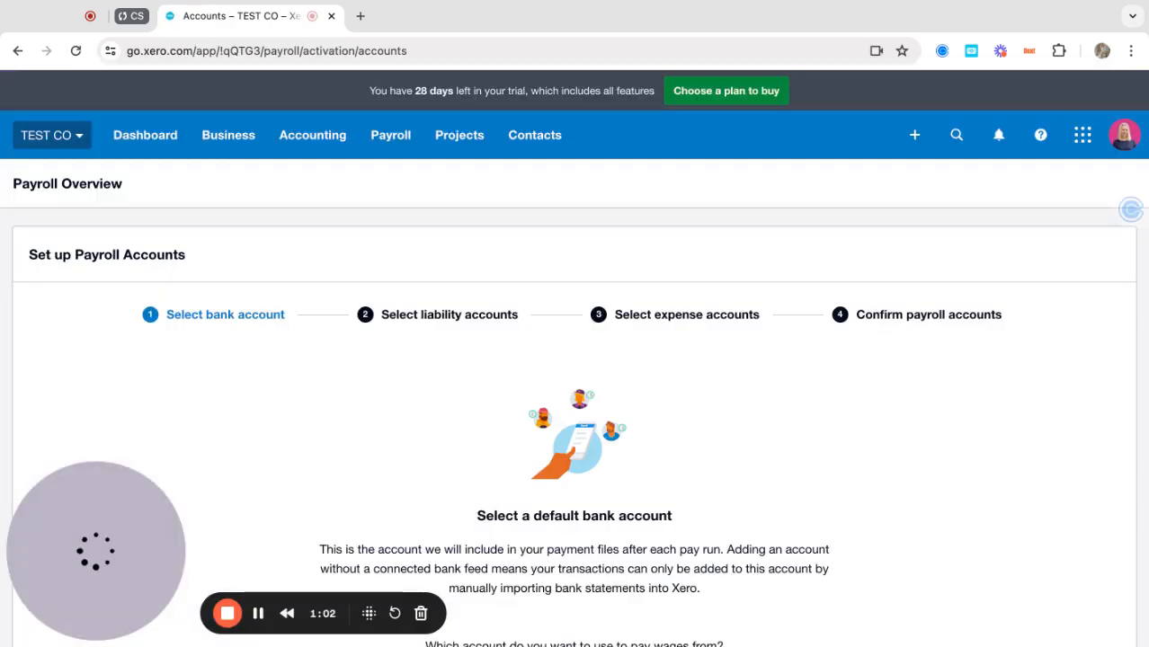
pyautogui.scroll(-3, 769, 427)
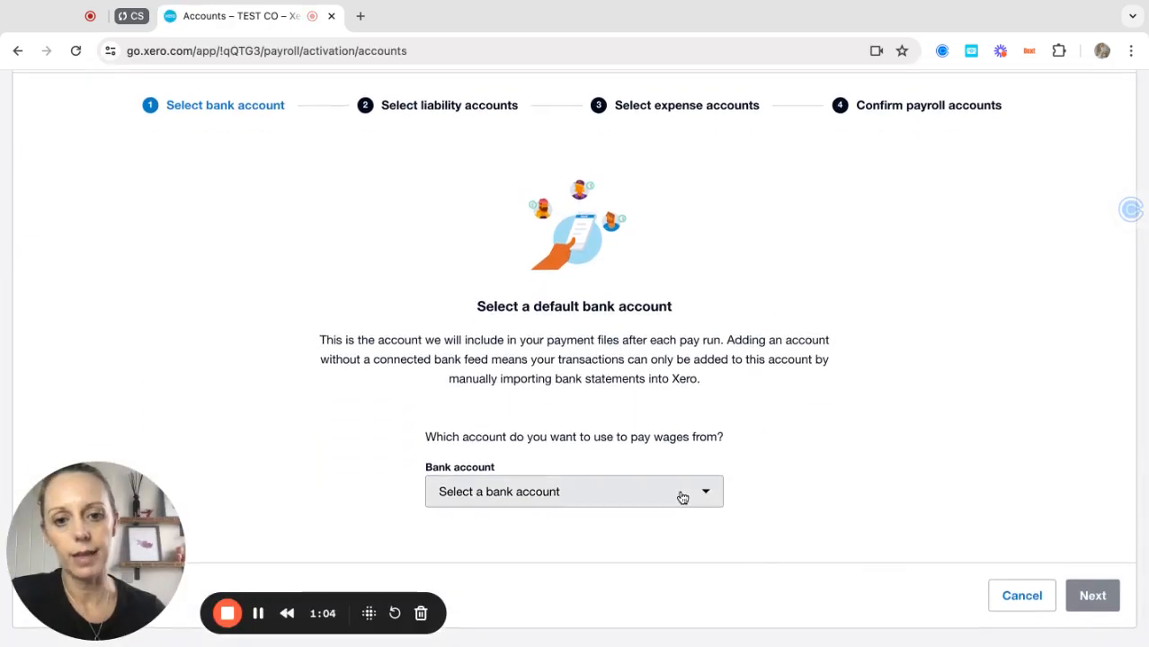
pyautogui.click(682, 493)
pyautogui.click(534, 398)
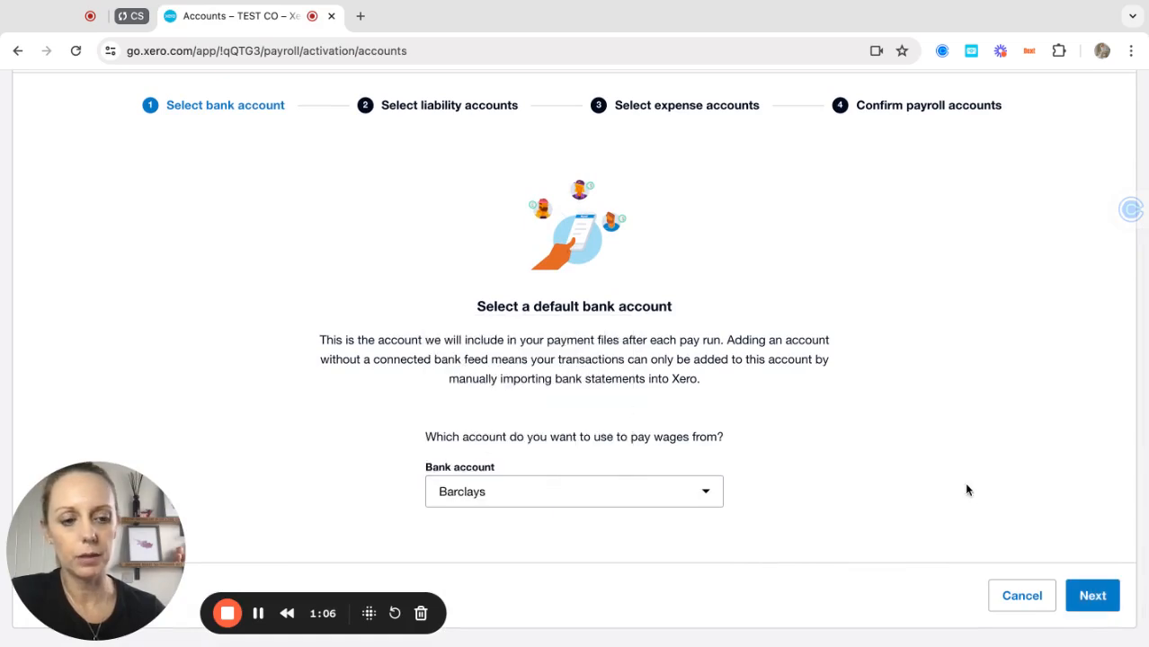
pyautogui.click(1090, 597)
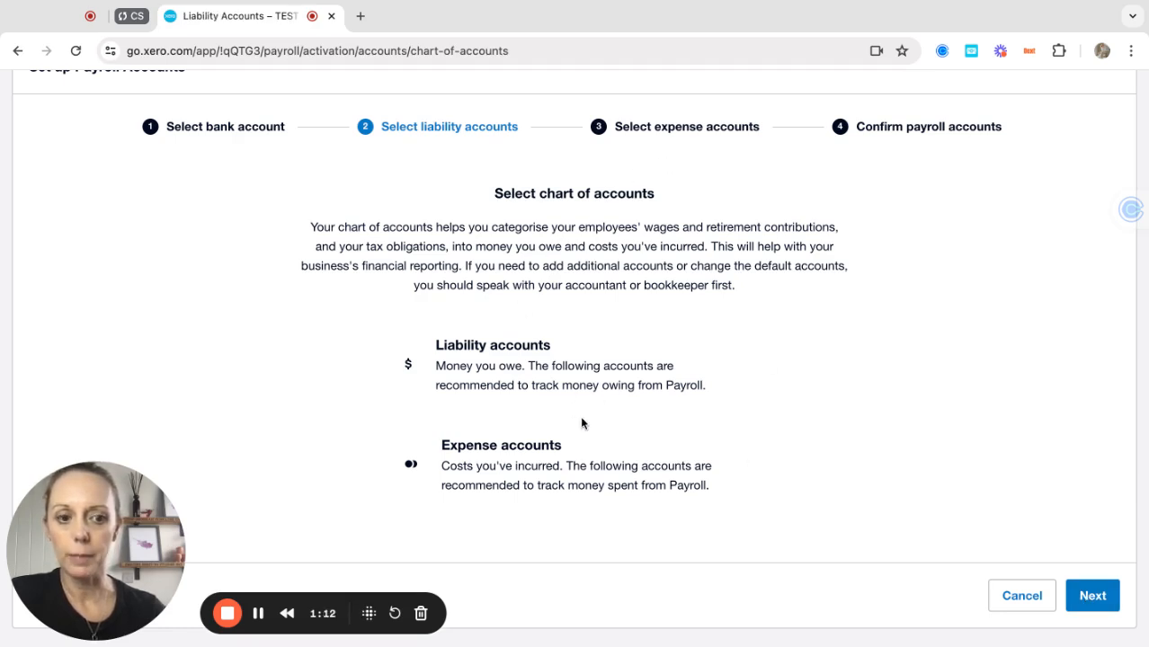
# - Set the NIC liability account to 825: PAYE Payable and accept the liability accounts
pyautogui.click(1092, 598)
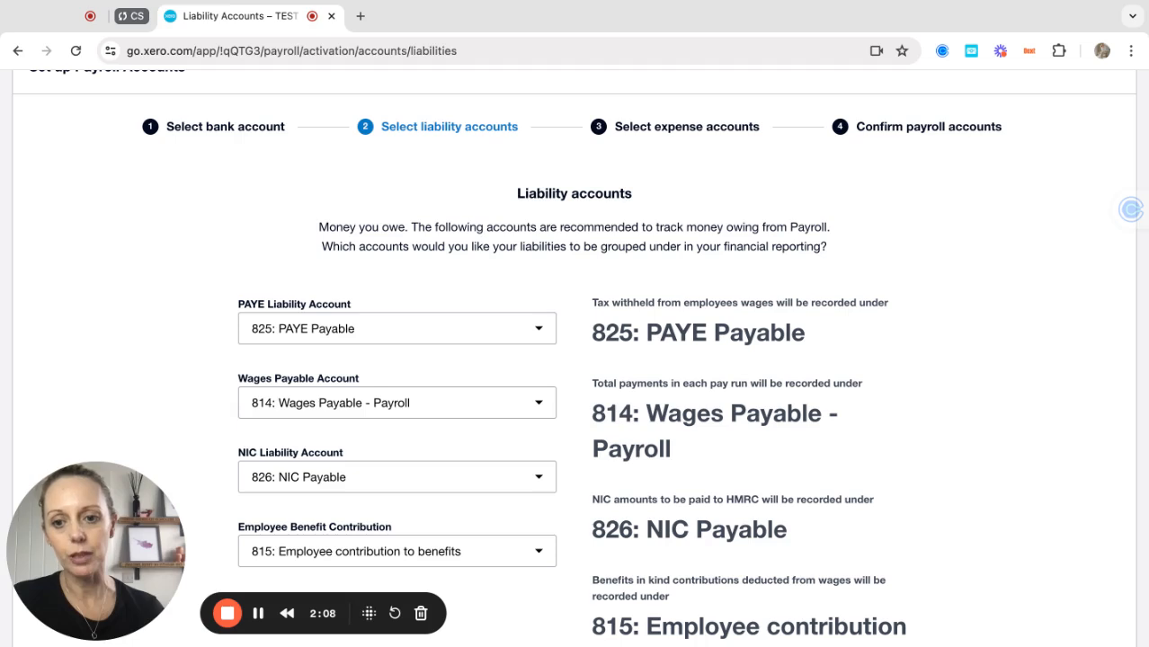
pyautogui.click(344, 476)
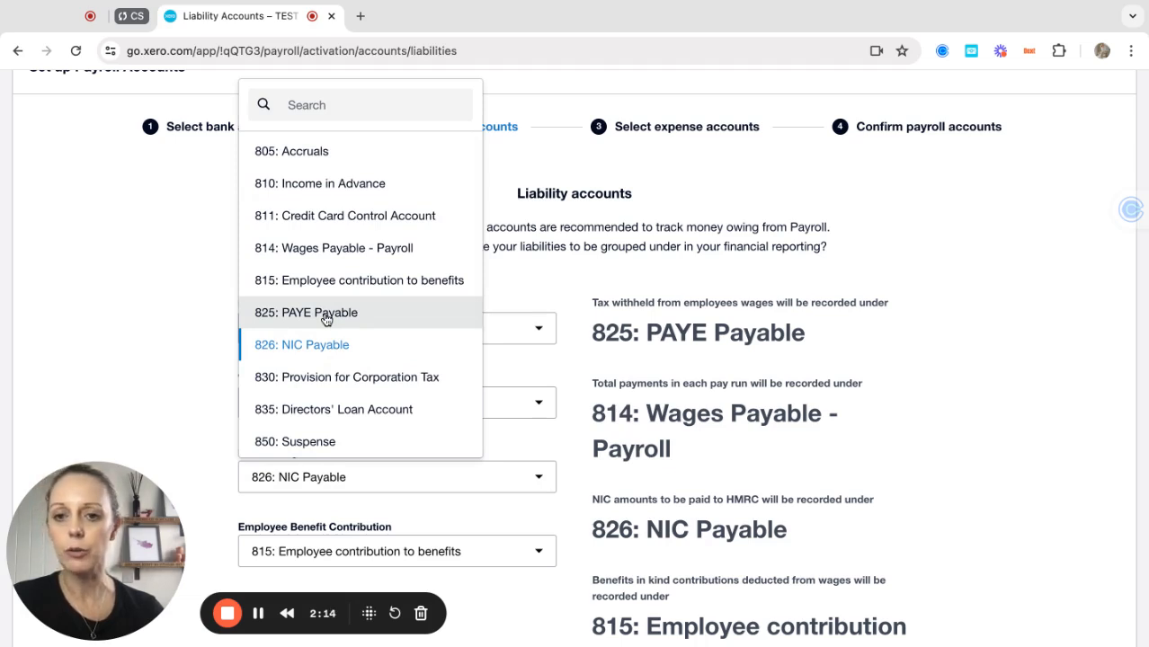
pyautogui.click(341, 312)
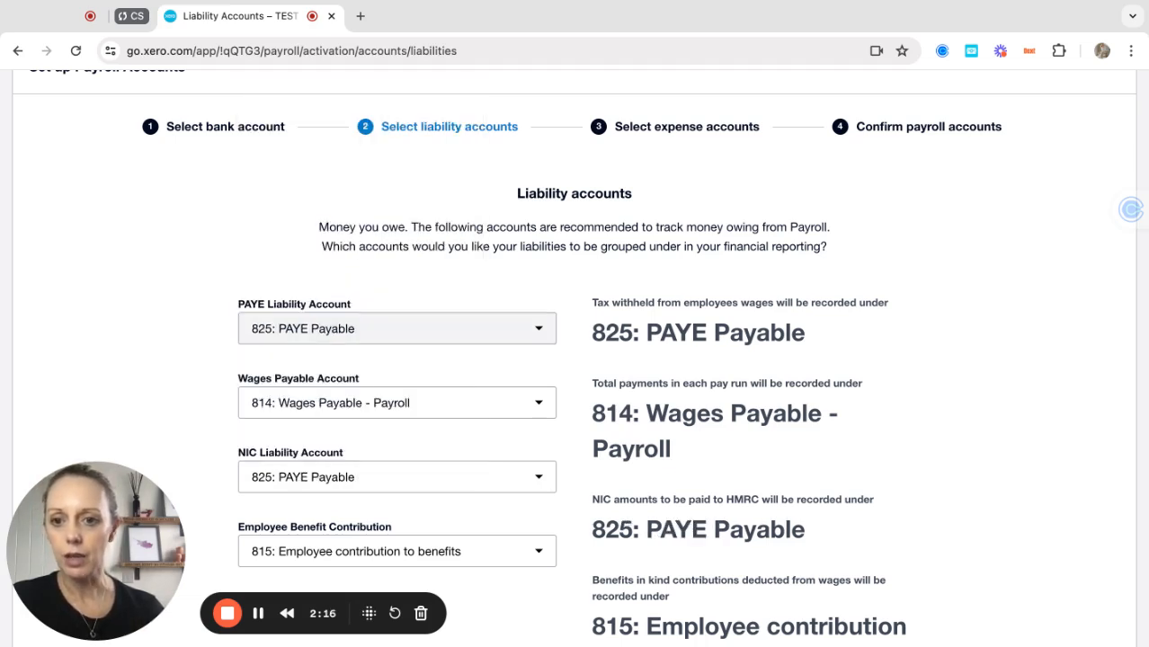
pyautogui.scroll(-4, 402, 445)
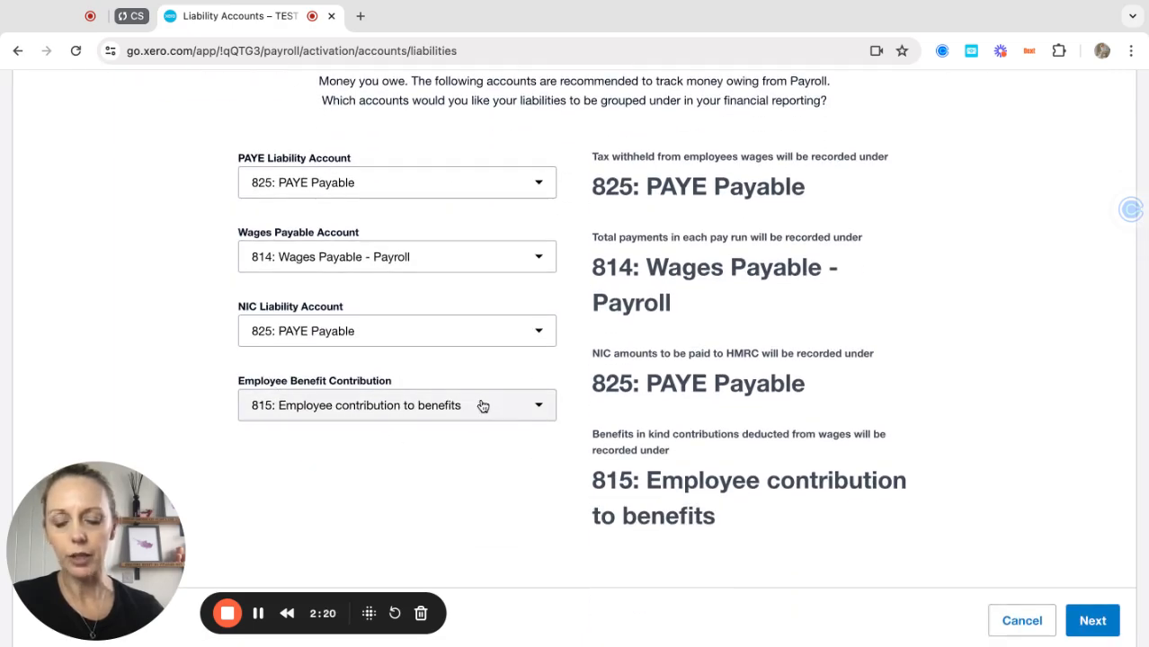
pyautogui.scroll(-1, 684, 489)
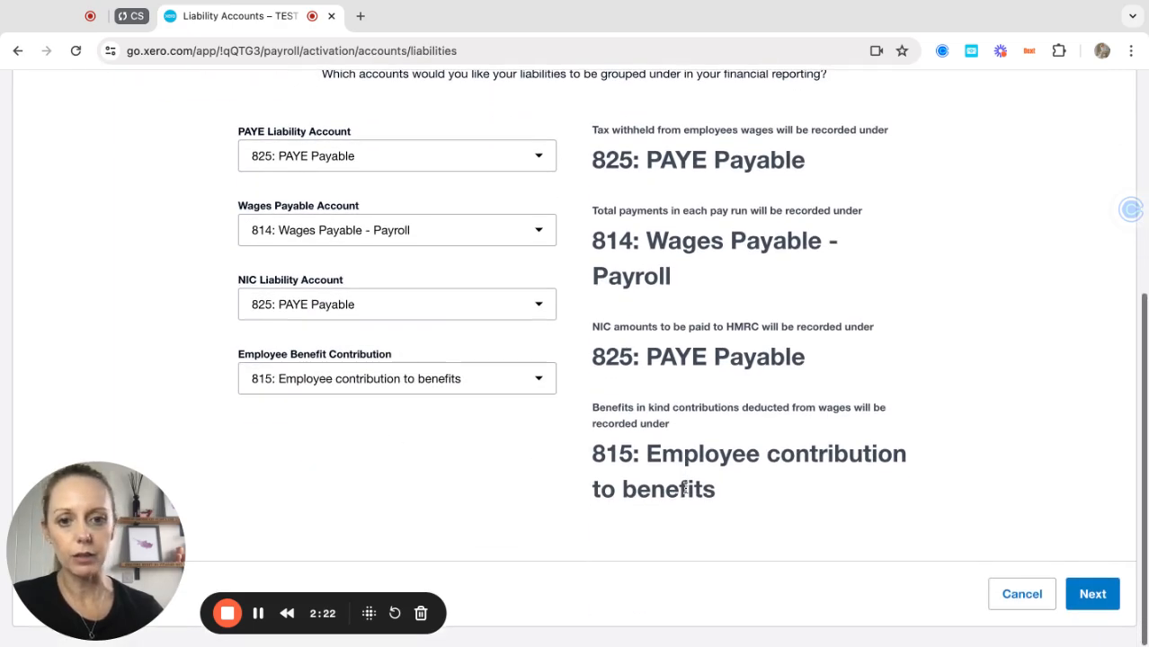
pyautogui.click(1093, 598)
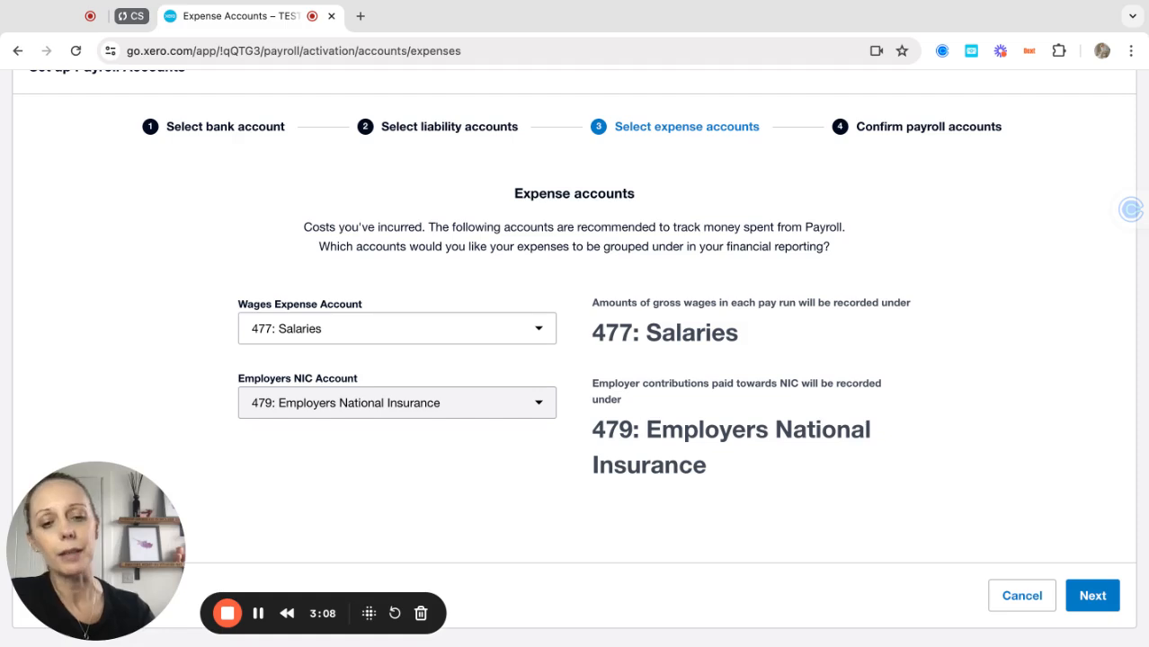
# - Accept the recommended expense accounts and return to the payroll setup overview
pyautogui.click(1089, 596)
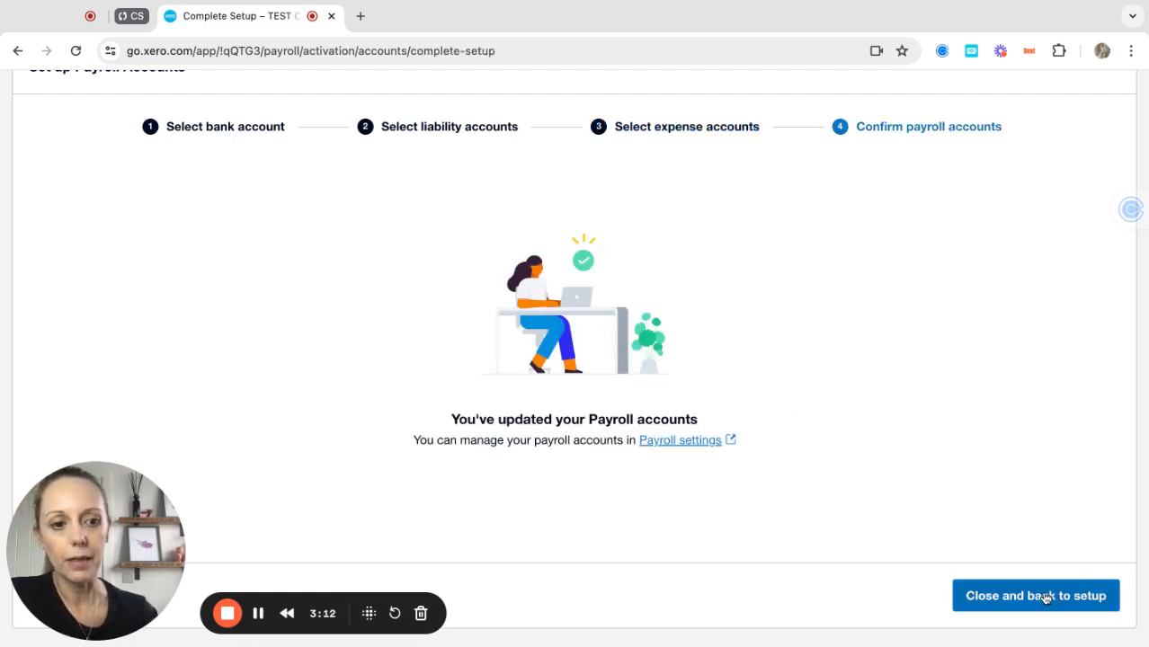
pyautogui.click(1045, 599)
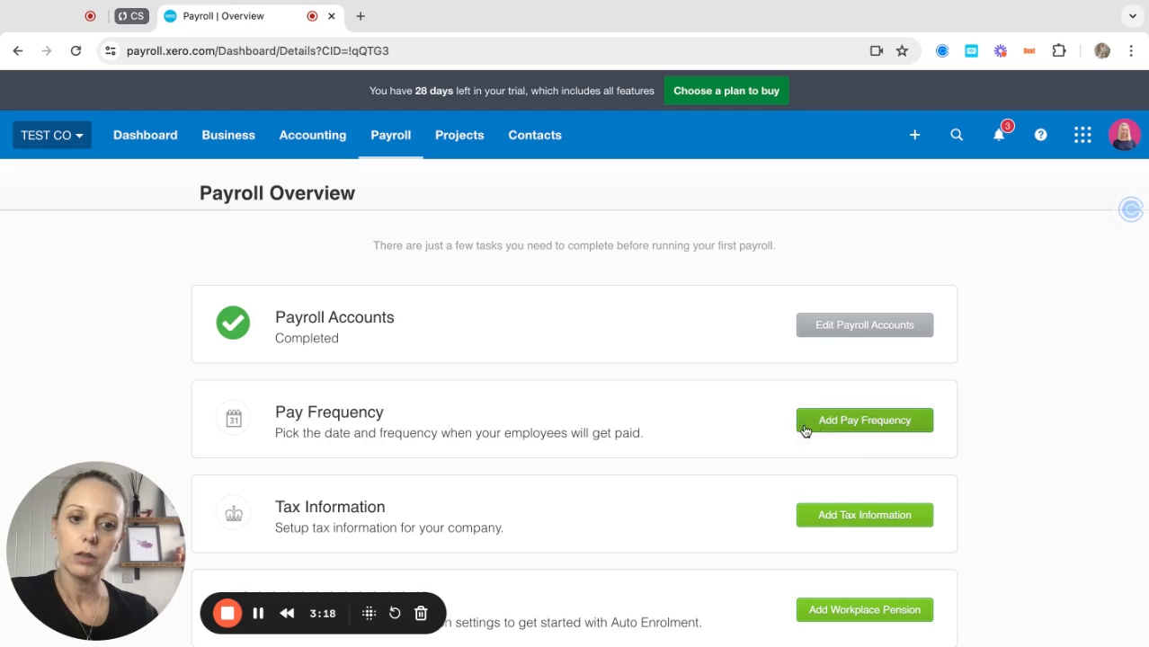
# - Start adding a pay frequency, choosing Monthly payment and naming it Standard Monthly
pyautogui.scroll(-3, 728, 426)
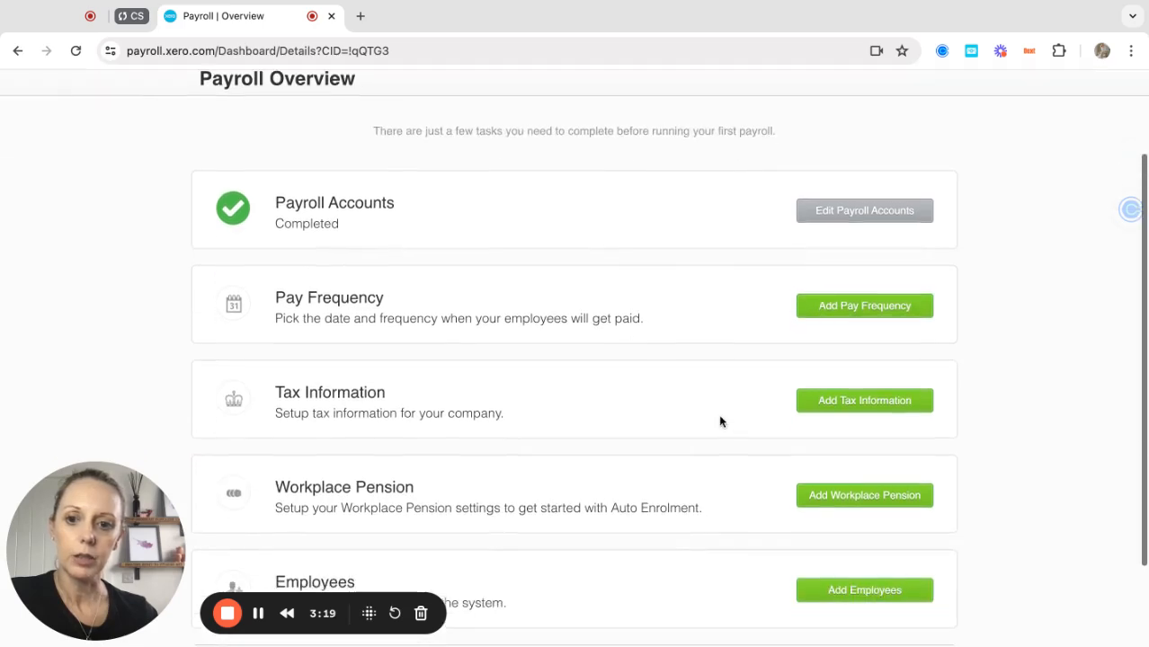
pyautogui.click(845, 308)
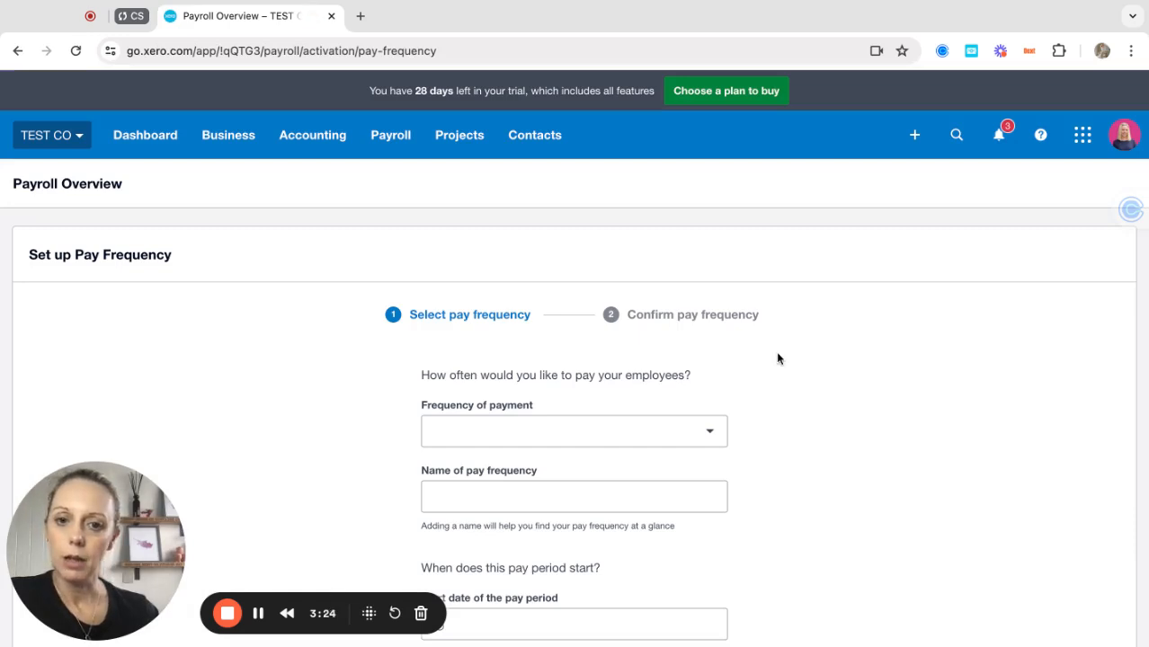
pyautogui.scroll(-3, 778, 358)
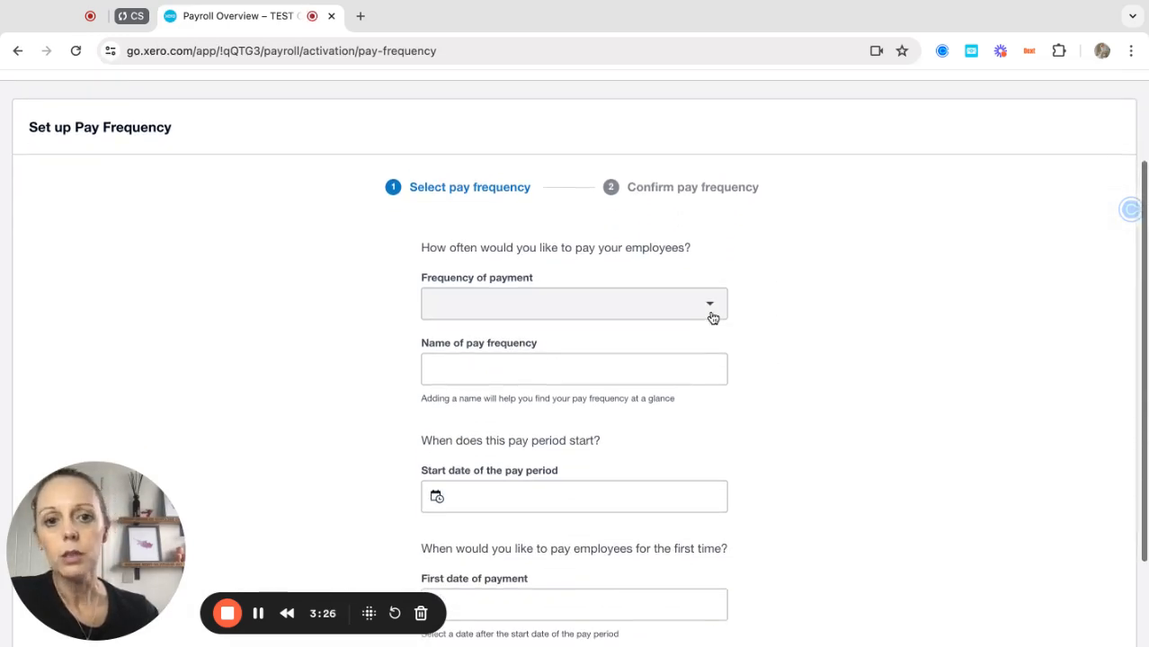
pyautogui.click(709, 308)
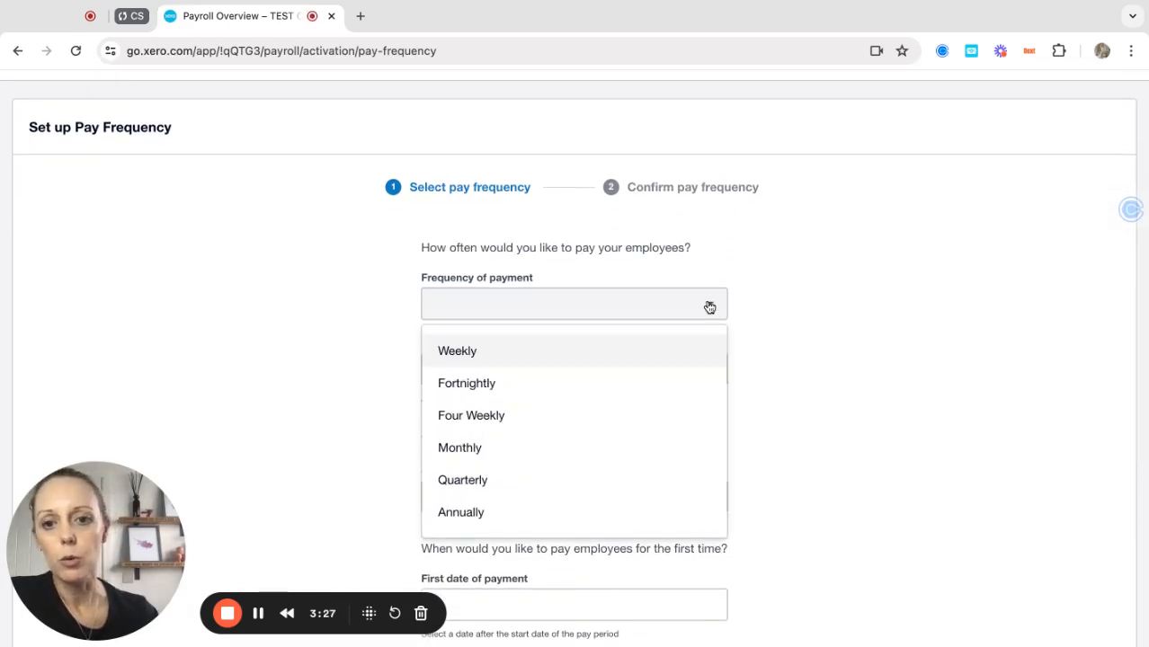
pyautogui.click(485, 451)
pyautogui.click(525, 370)
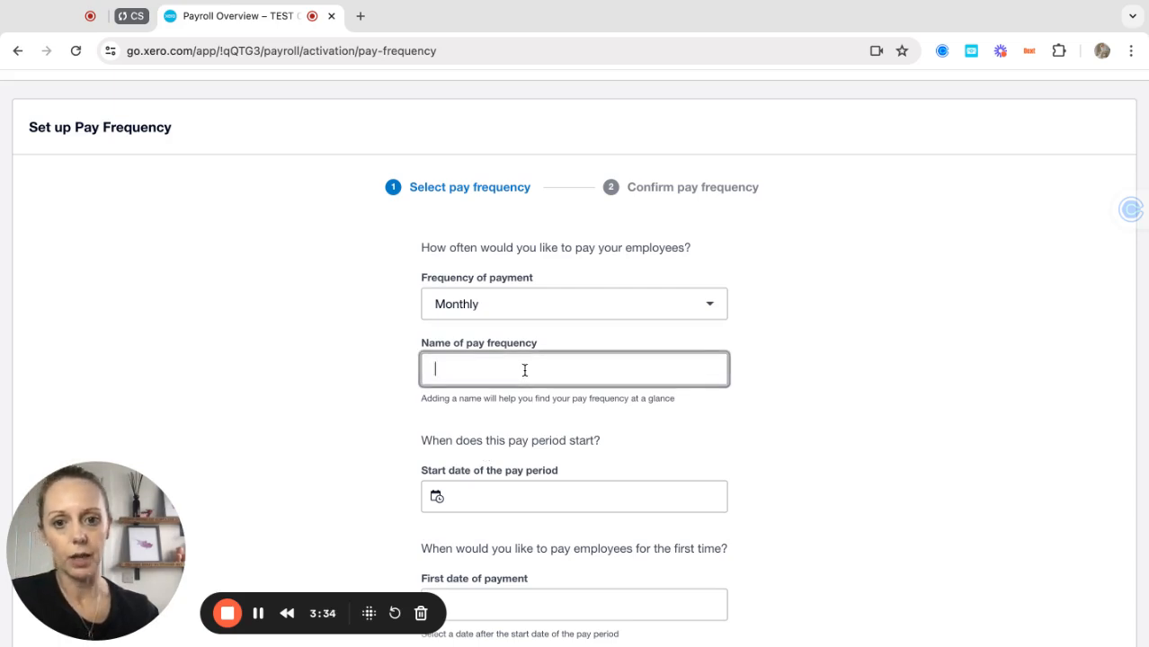
pyautogui.write('Stan')
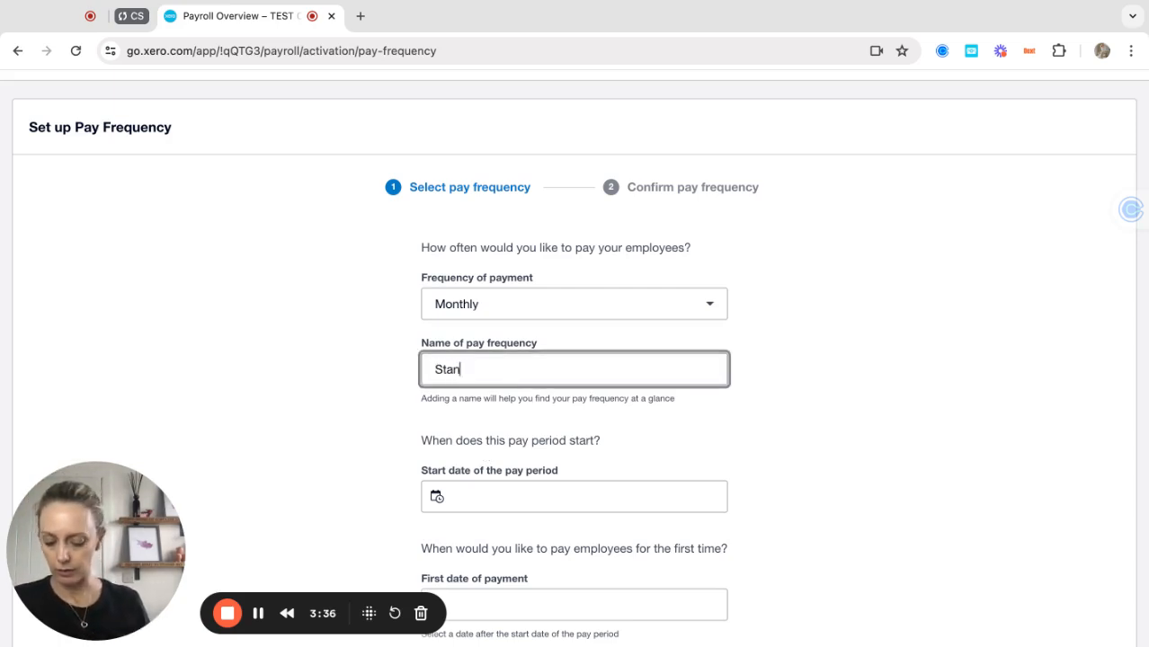
pyautogui.write('dard Monthly')
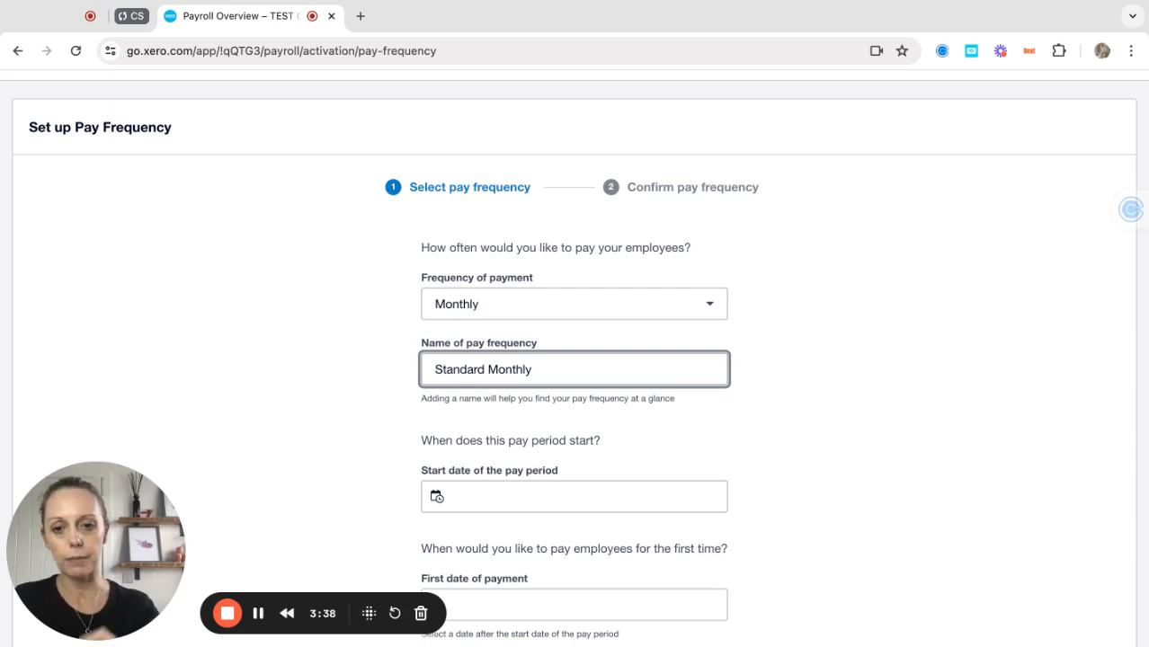
# - Set the start date of the pay period to 1 Apr 2024
pyautogui.click(477, 492)
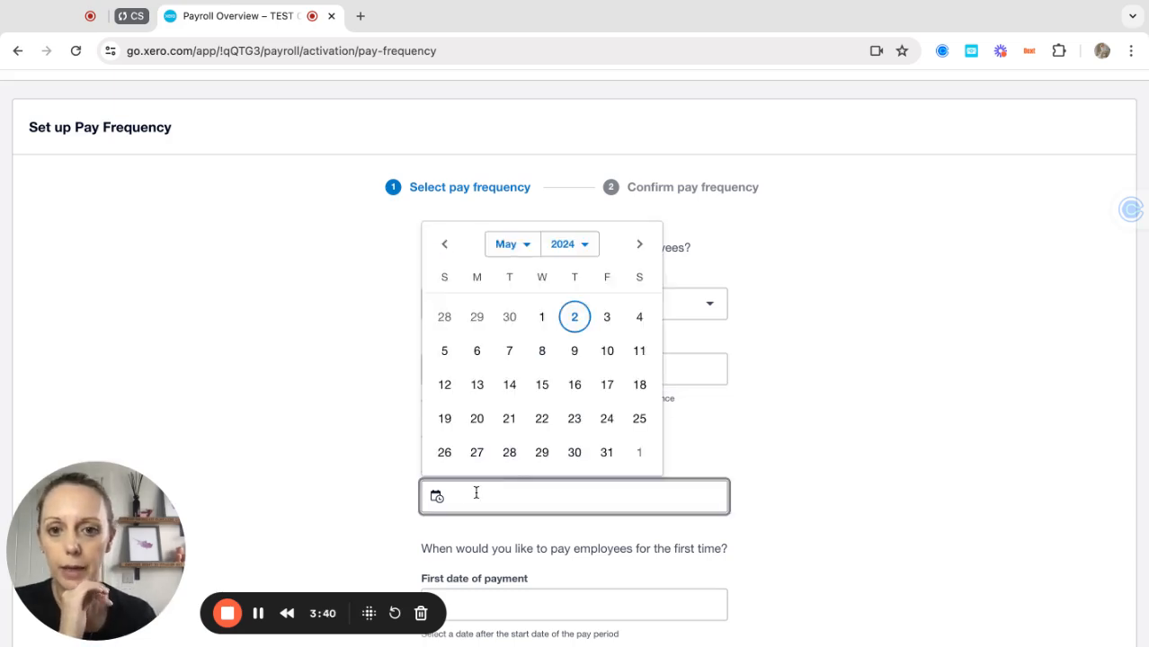
pyautogui.click(521, 245)
pyautogui.click(519, 238)
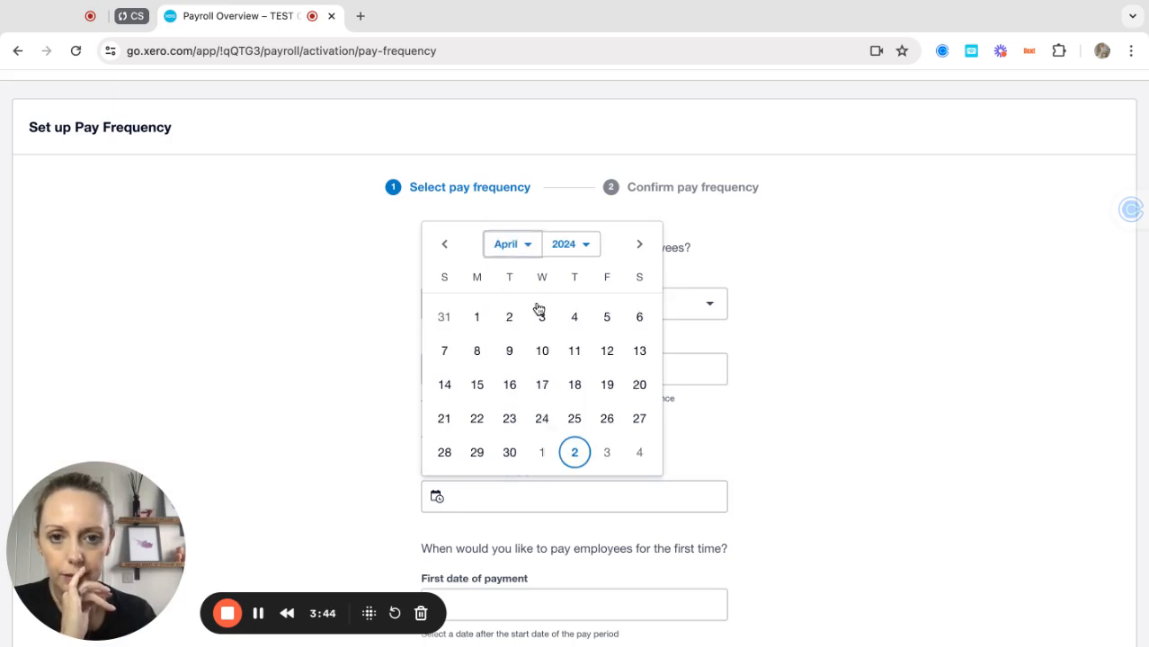
pyautogui.click(477, 316)
# - Set the first date of payment to 30 Apr 2024, confirm the pay frequency and return to the payroll setup overview
pyautogui.scroll(-3, 600, 453)
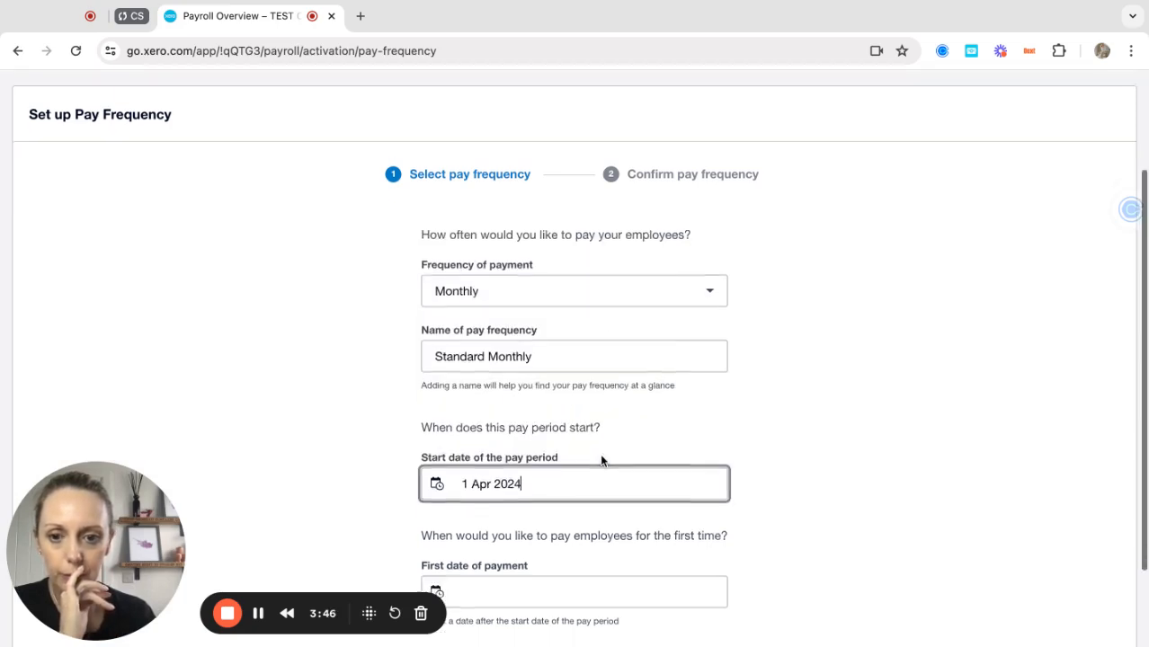
pyautogui.click(464, 485)
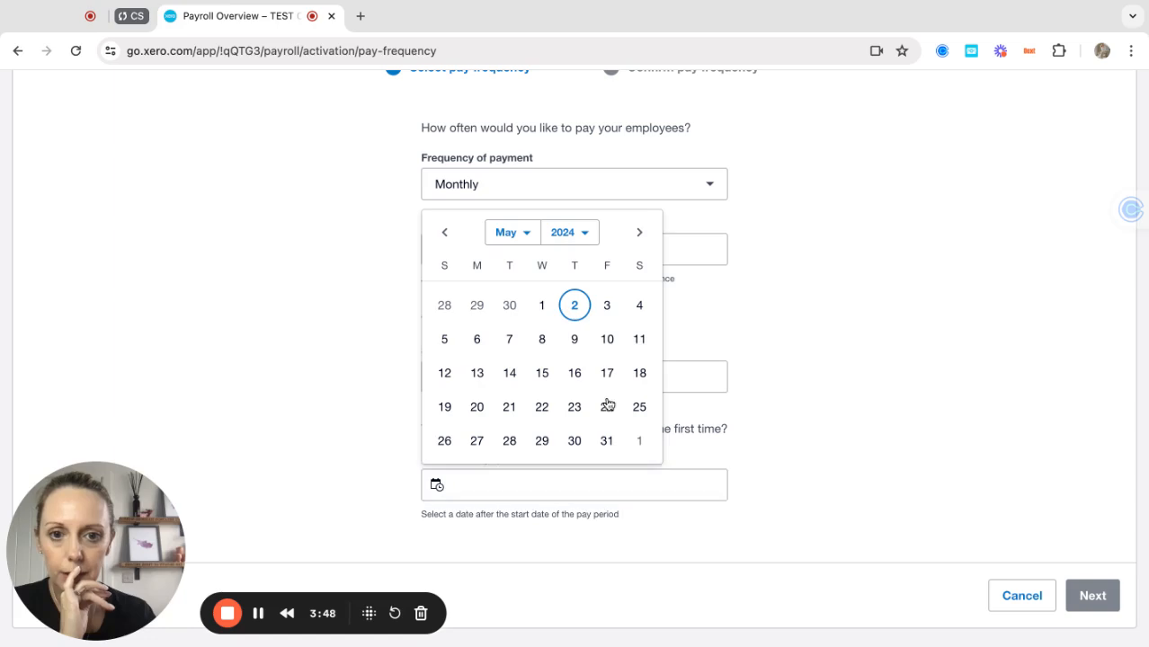
pyautogui.click(510, 307)
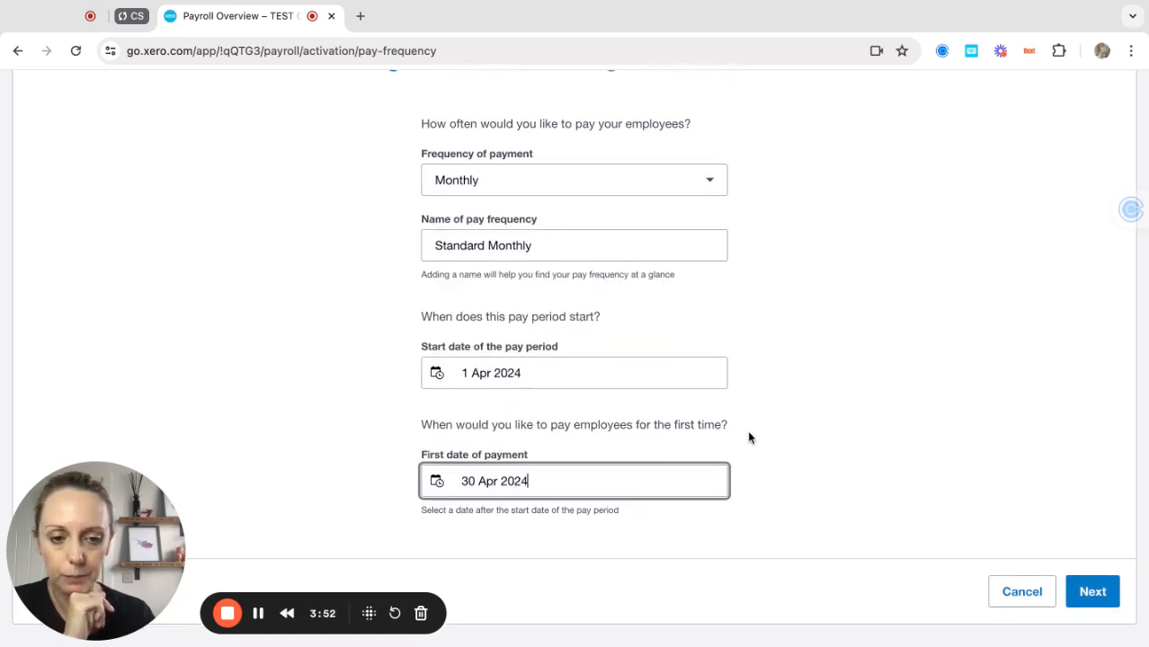
pyautogui.click(1089, 597)
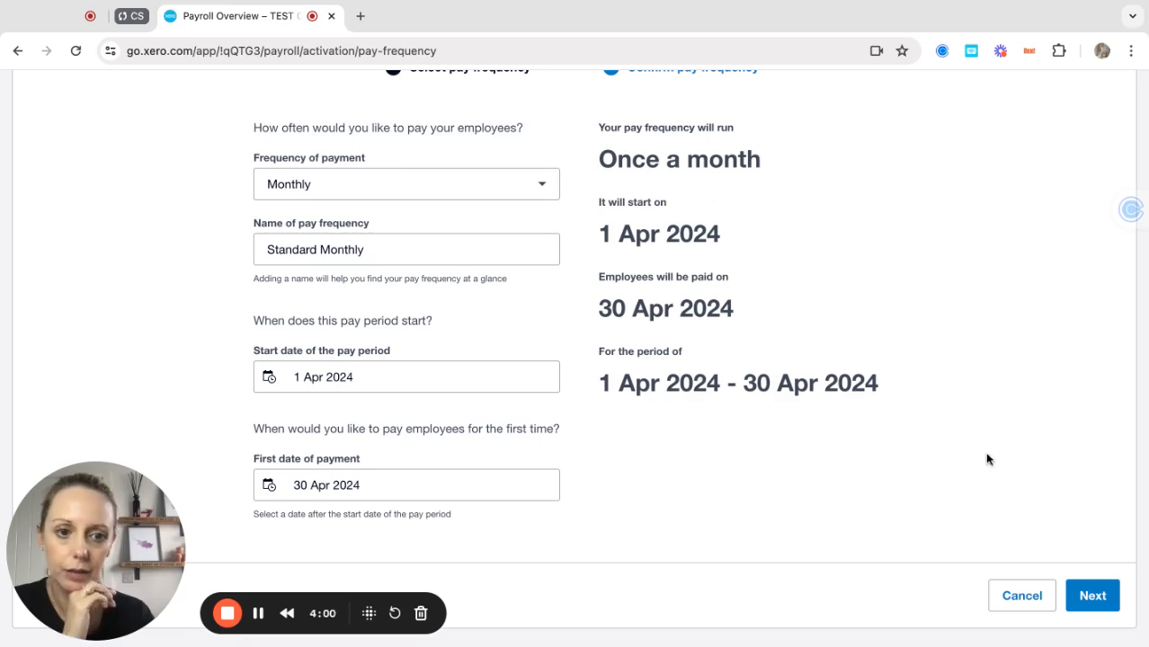
pyautogui.click(1094, 597)
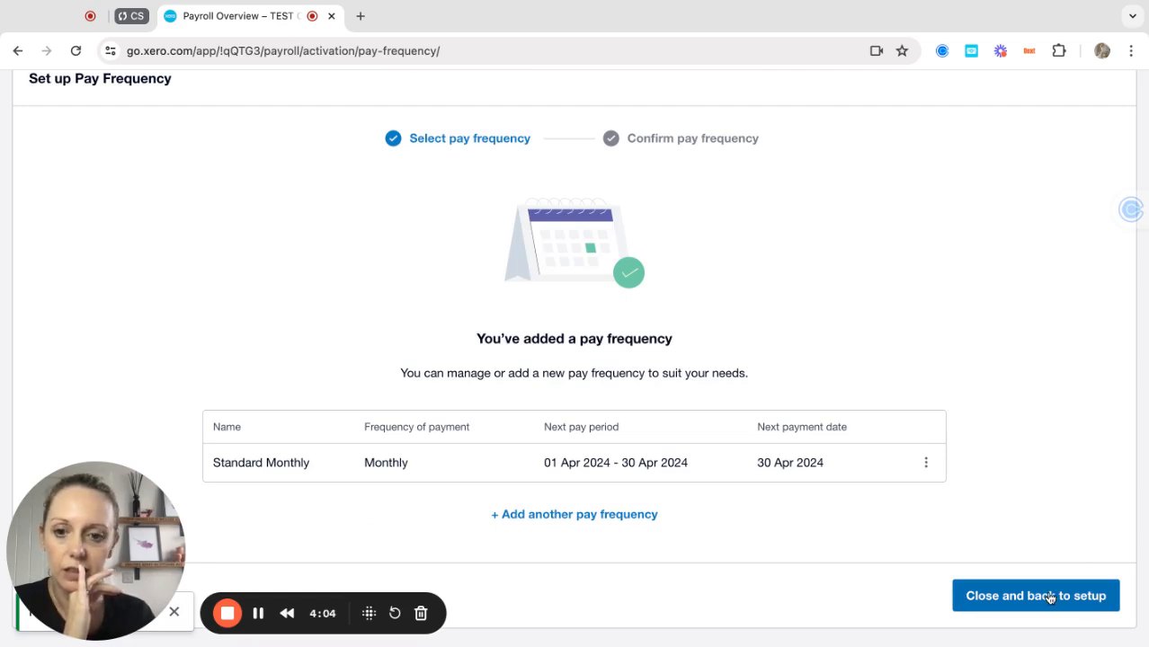
pyautogui.click(1049, 597)
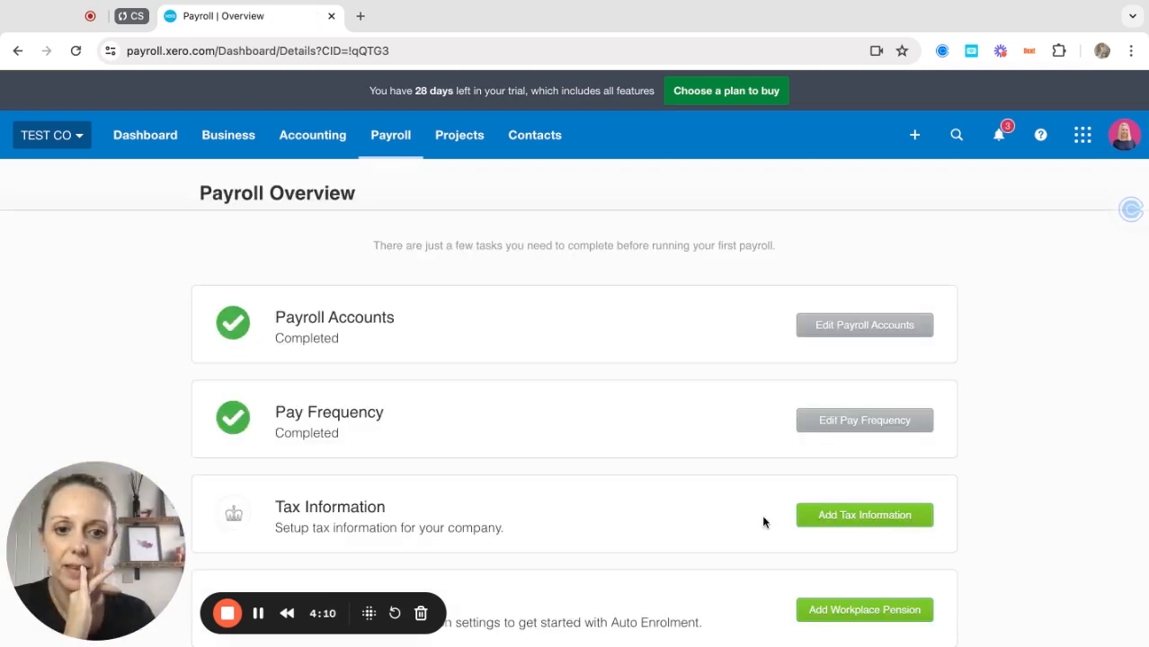
# - Open the company's tax information and fill in the employer PAYE reference's office number and reference number
pyautogui.scroll(-3, 761, 514)
pyautogui.click(851, 406)
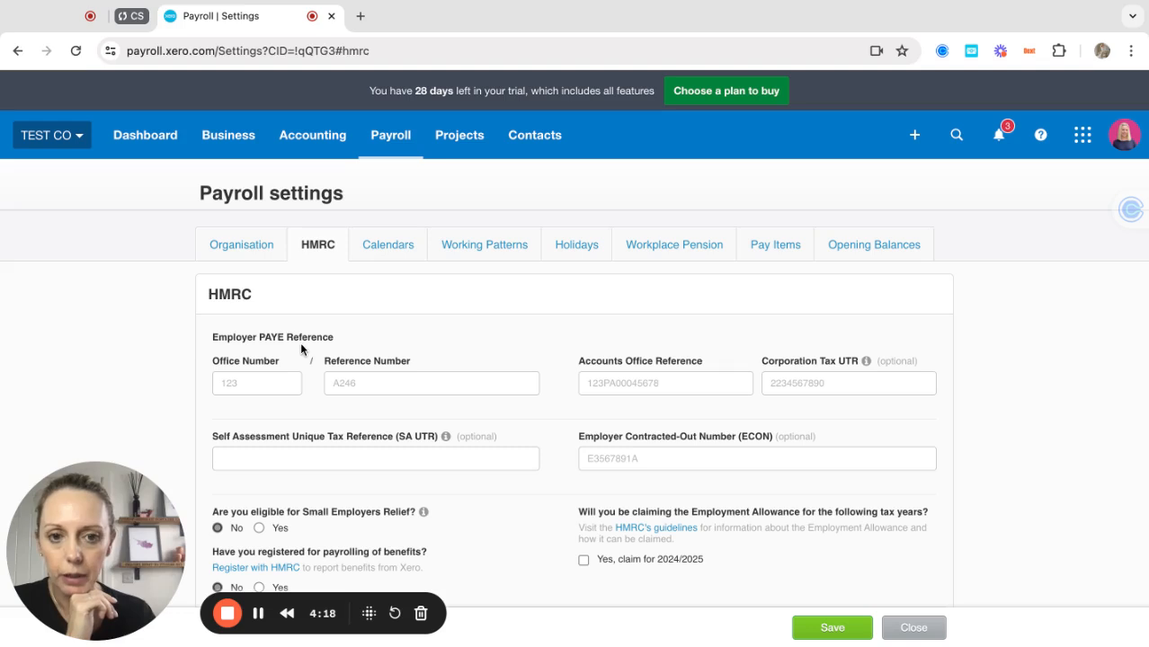
pyautogui.click(246, 383)
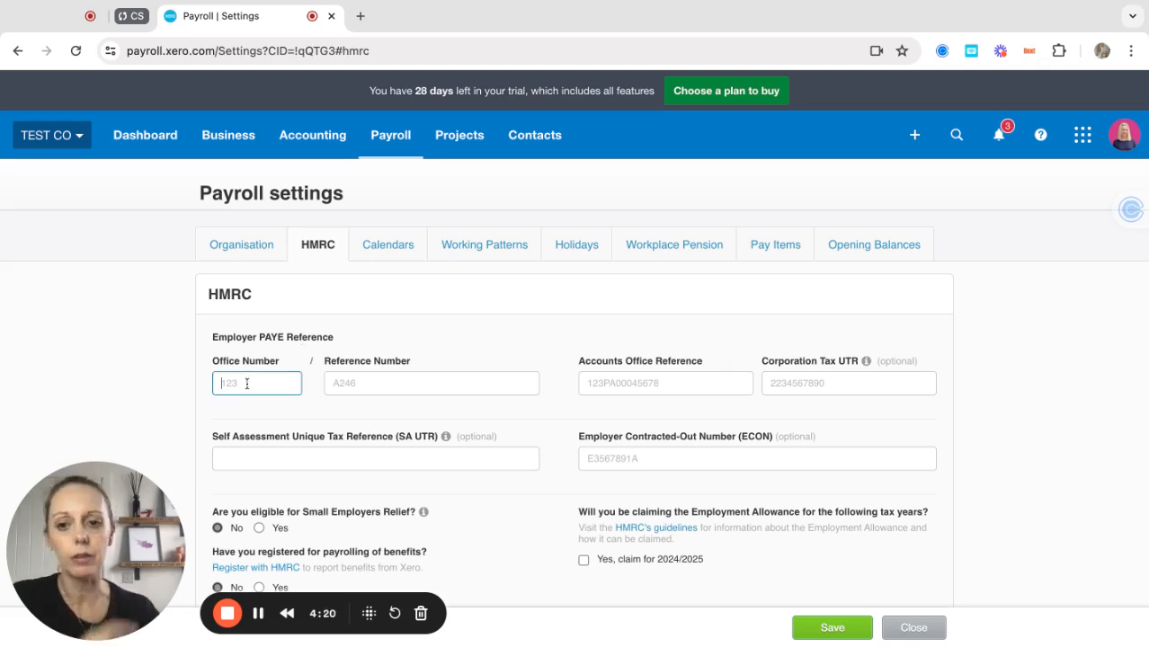
pyautogui.write('123')
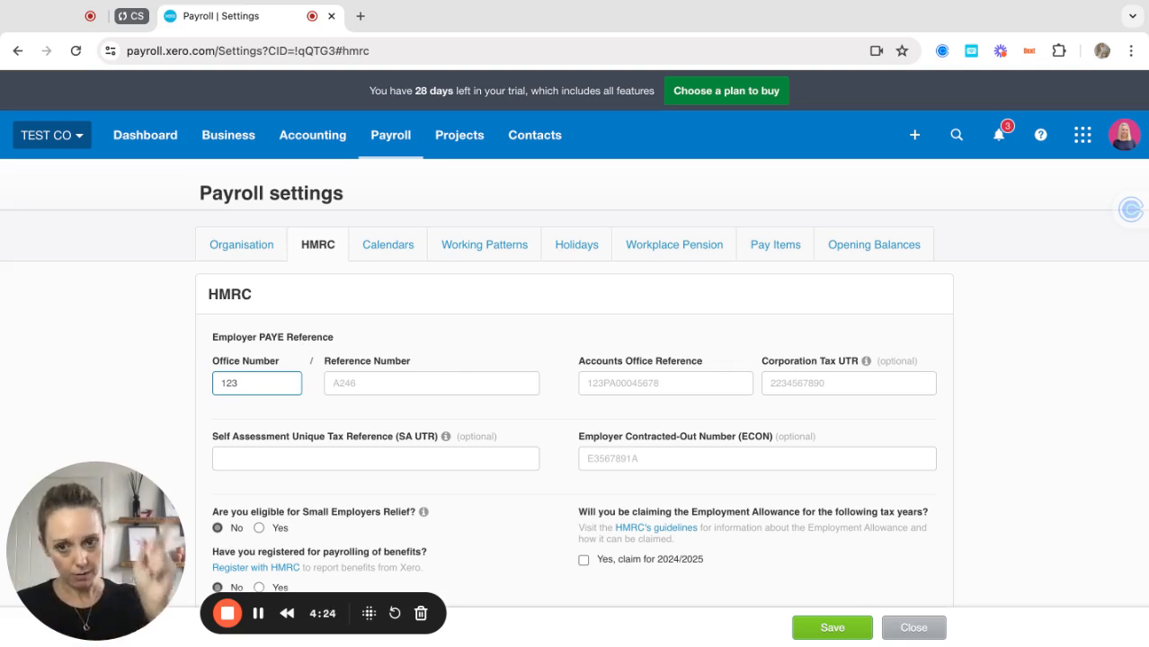
pyautogui.press('Tab')
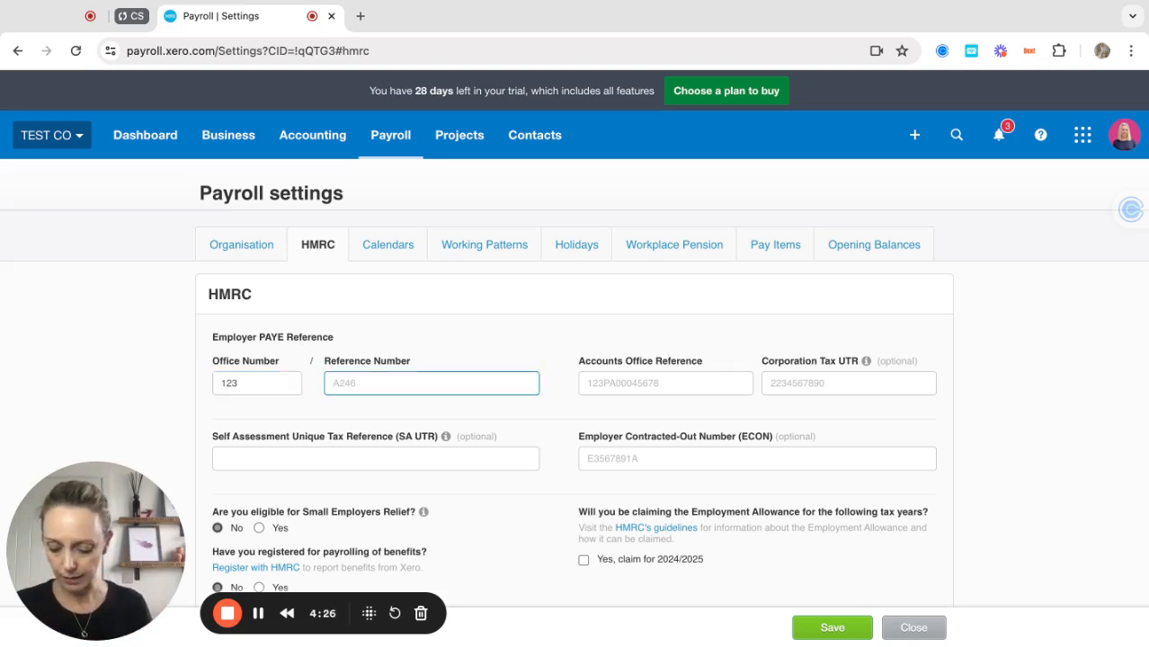
pyautogui.write('G6')
pyautogui.press('BackSpace')
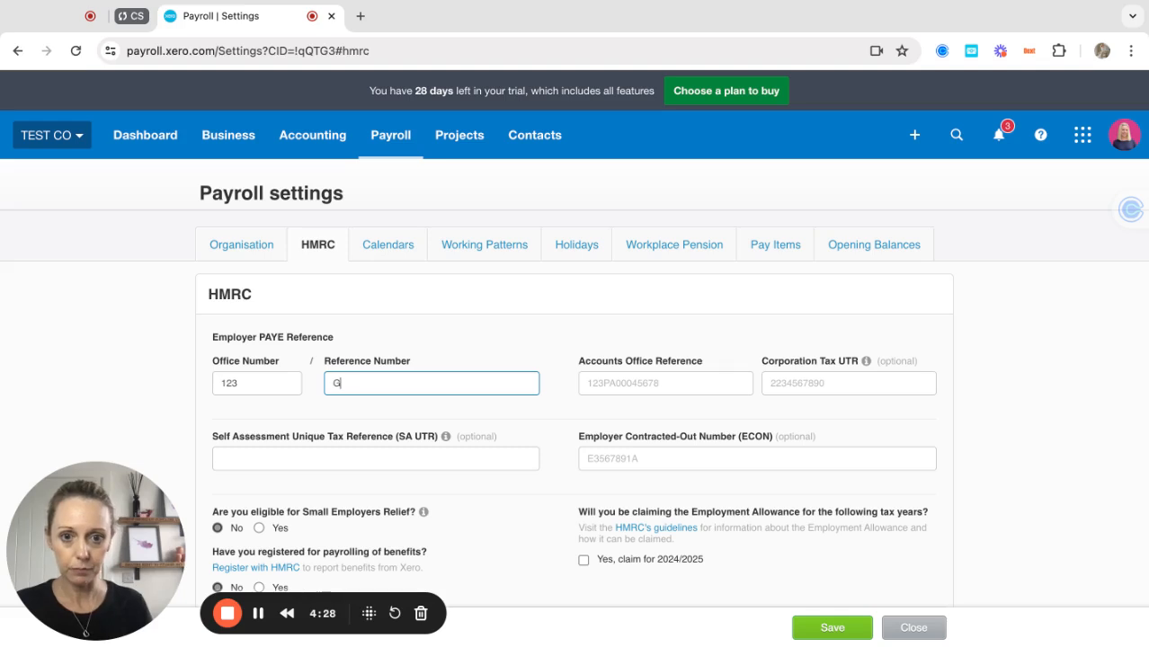
pyautogui.write('12')
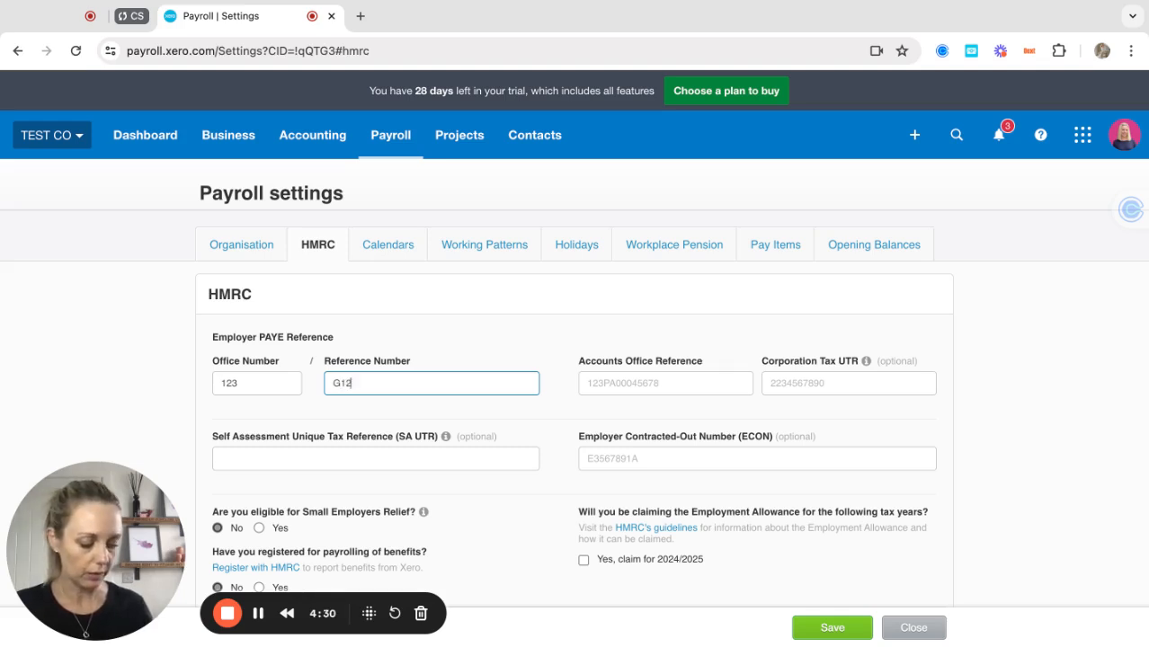
pyautogui.write('3456')
pyautogui.press('Tab')
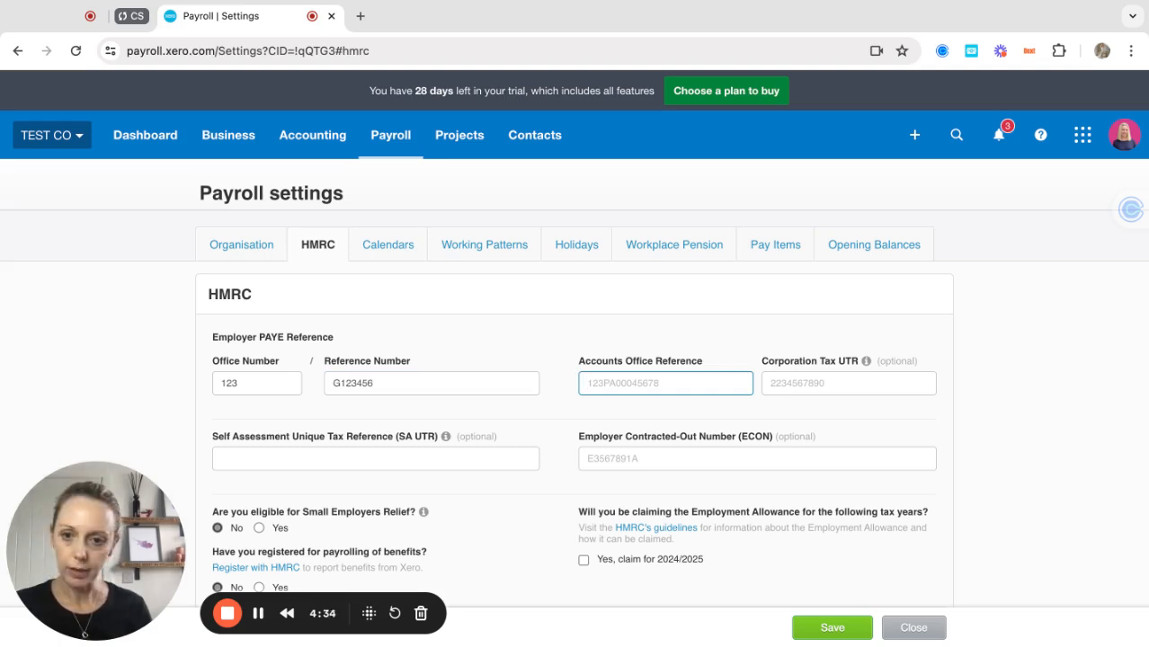
# - Fill in the company's Accounts Office Reference in the HMRC settings
pyautogui.write('123')
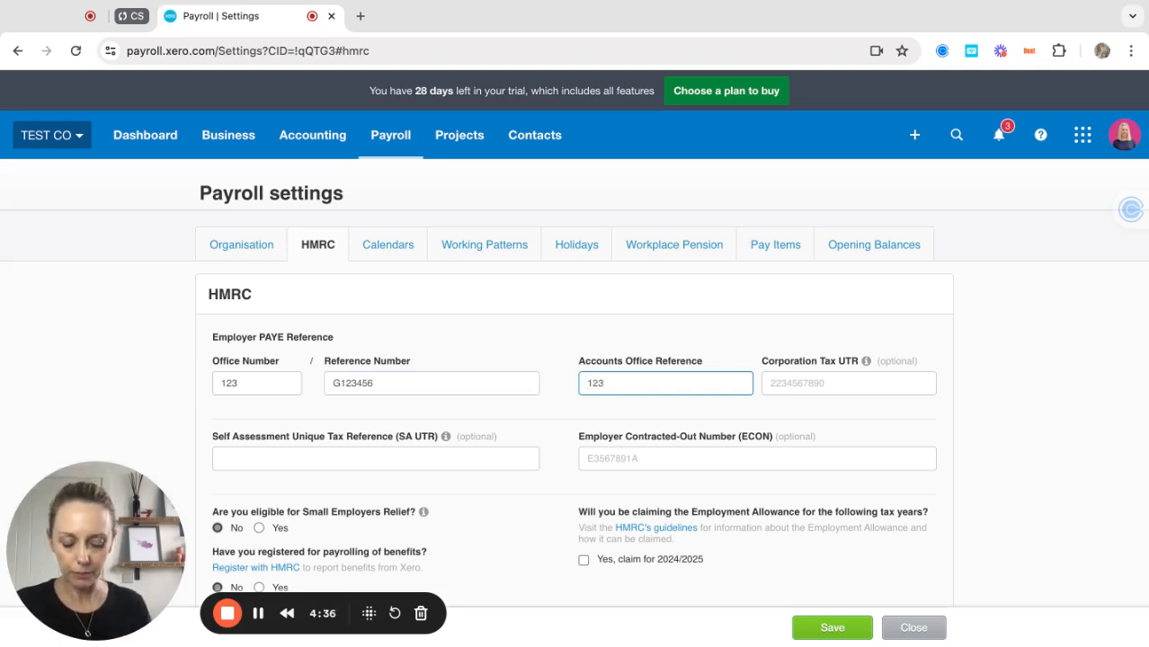
pyautogui.write('P')
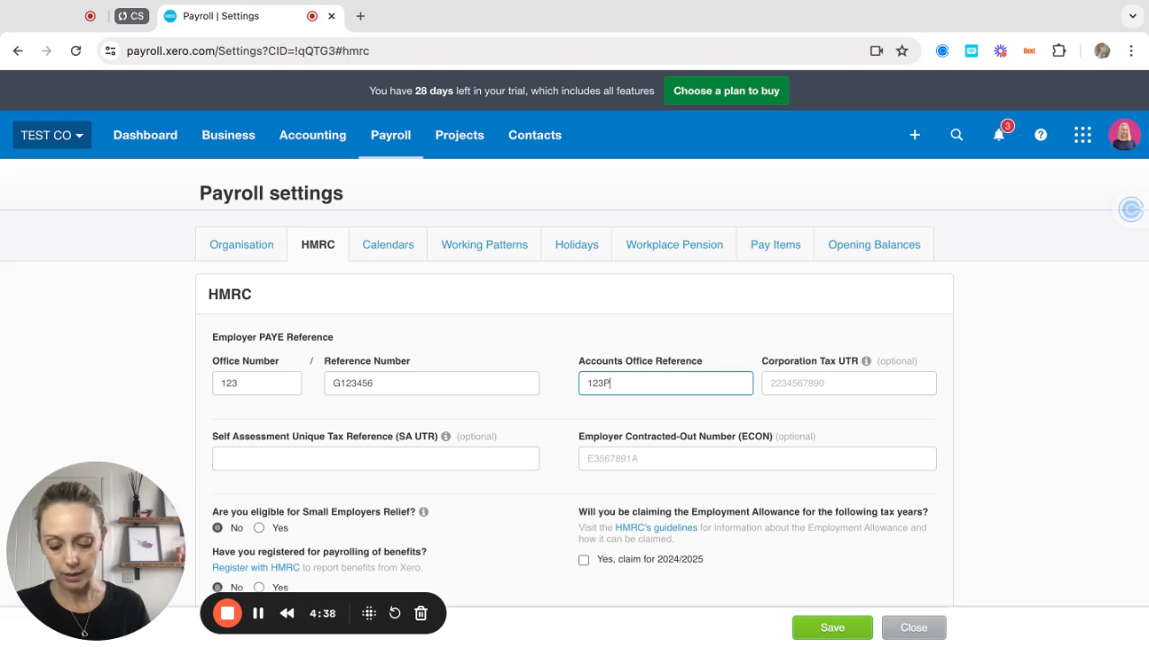
pyautogui.write('V')
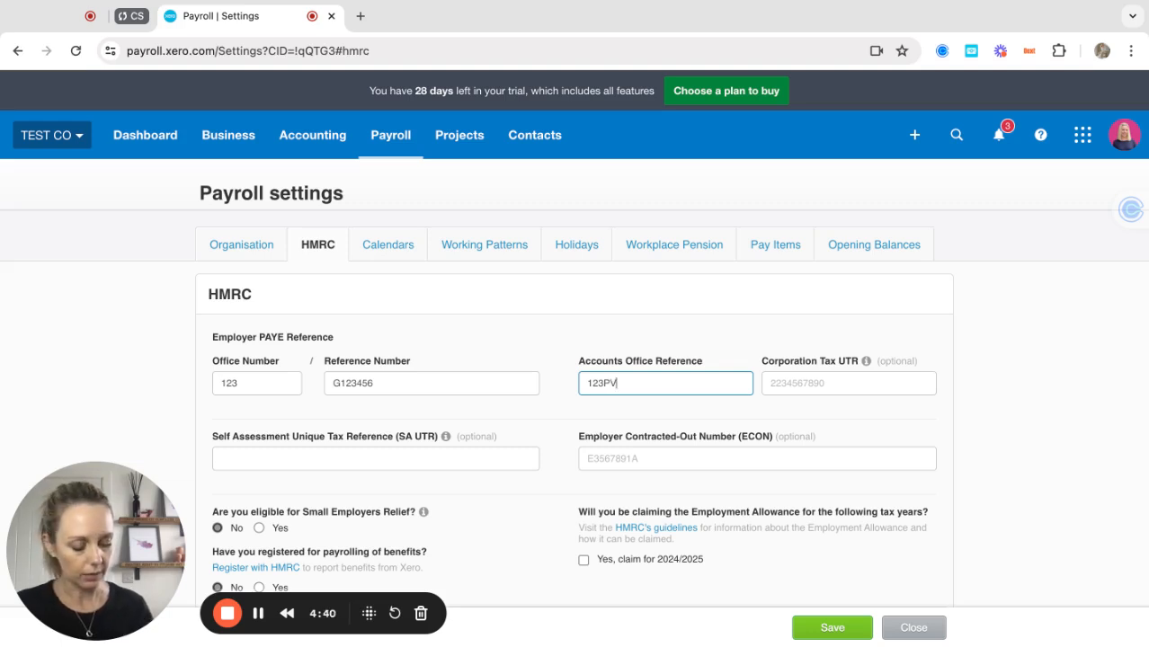
pyautogui.write('123456')
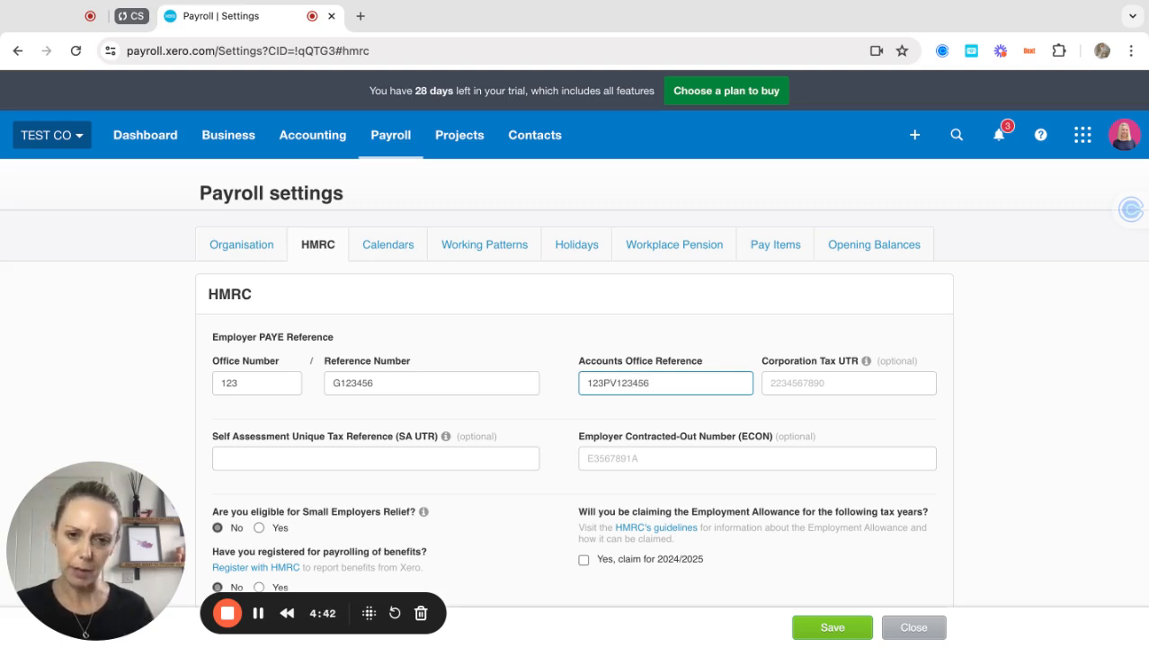
pyautogui.write('78')
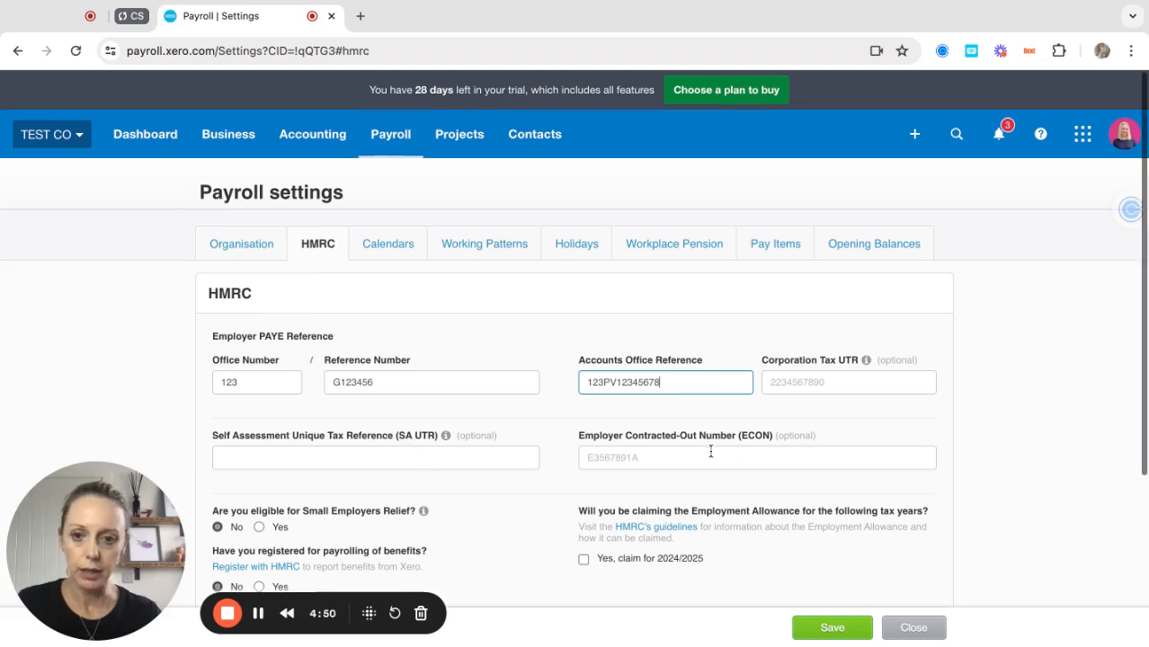
# - Claim the Employment Allowance for 2024/2025 and choose Other as the industry type
pyautogui.scroll(-1, 710, 452)
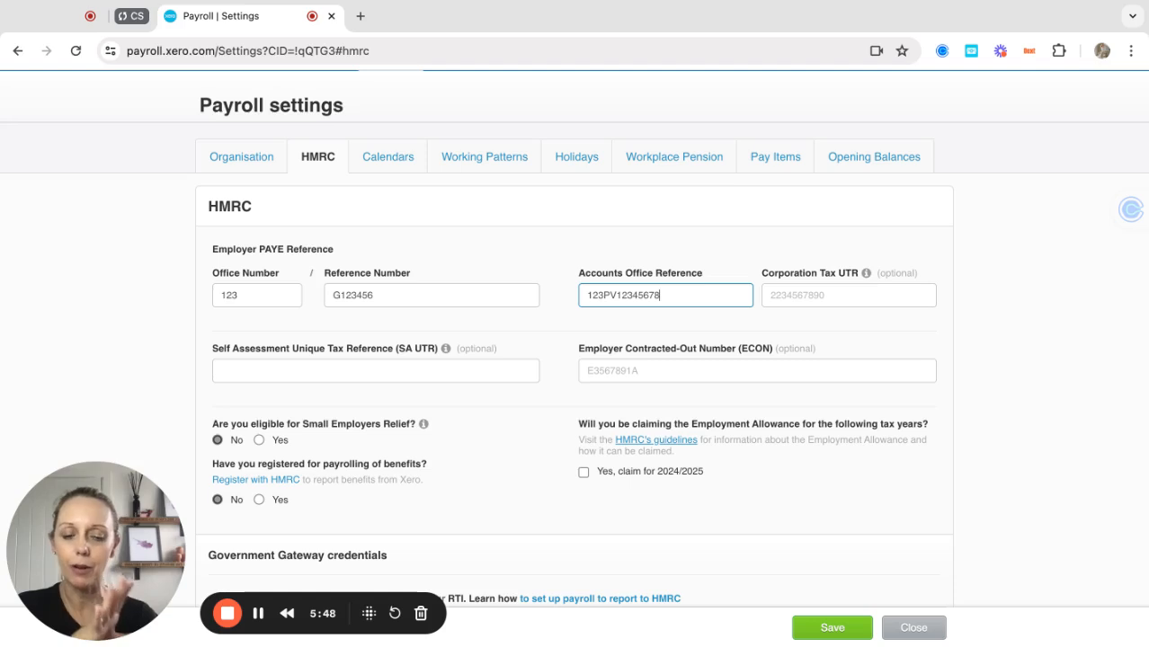
pyautogui.click(584, 473)
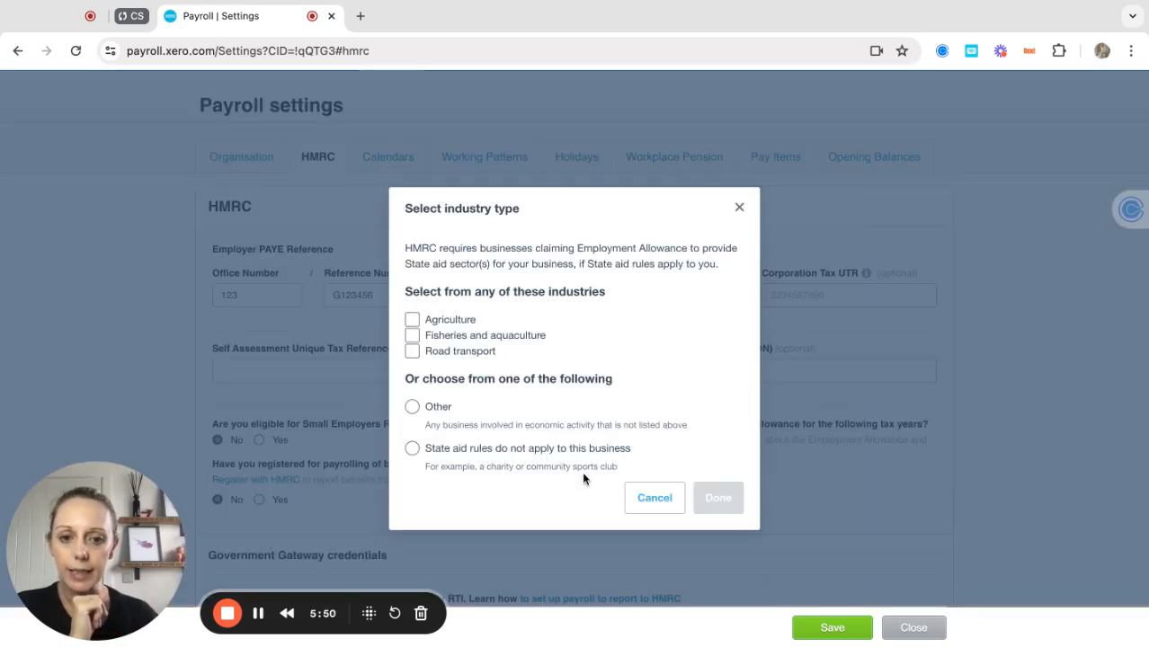
pyautogui.click(413, 407)
pyautogui.click(718, 498)
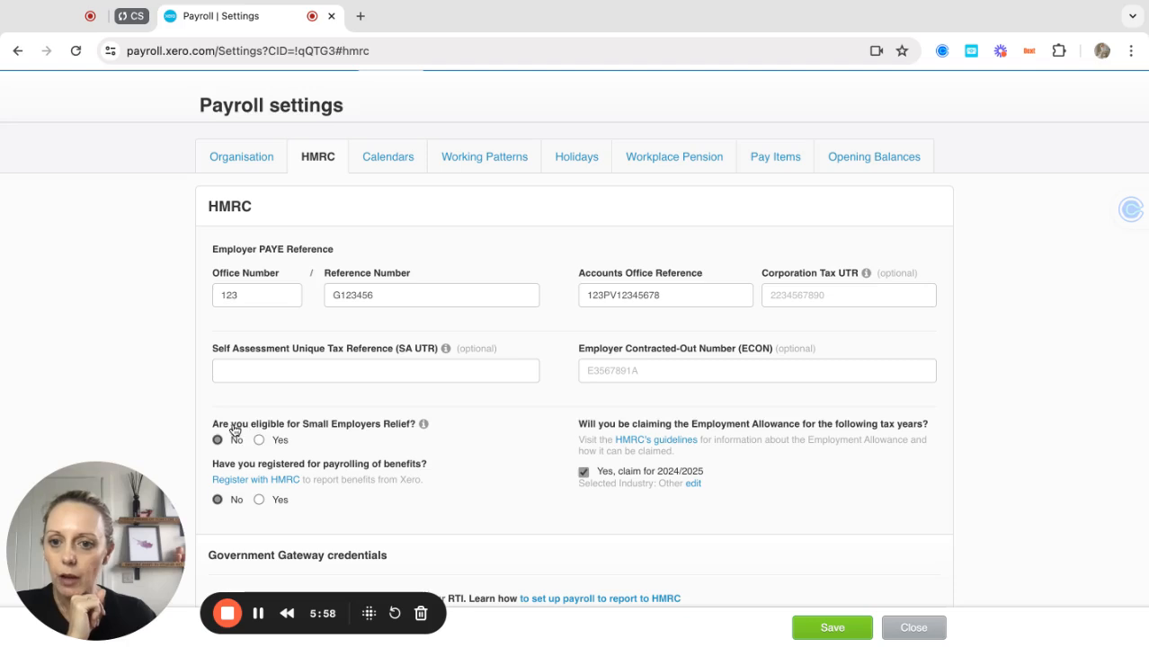
# - Answer Yes to eligibility for Small Employers Relief
pyautogui.moveTo(425, 429)
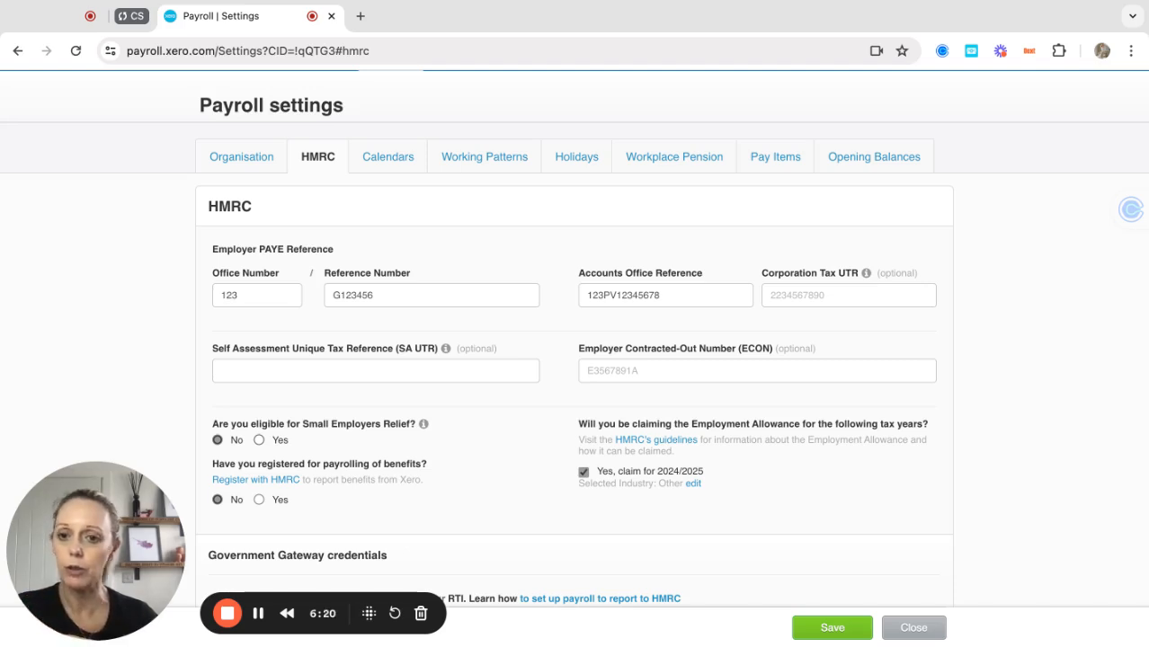
pyautogui.click(259, 440)
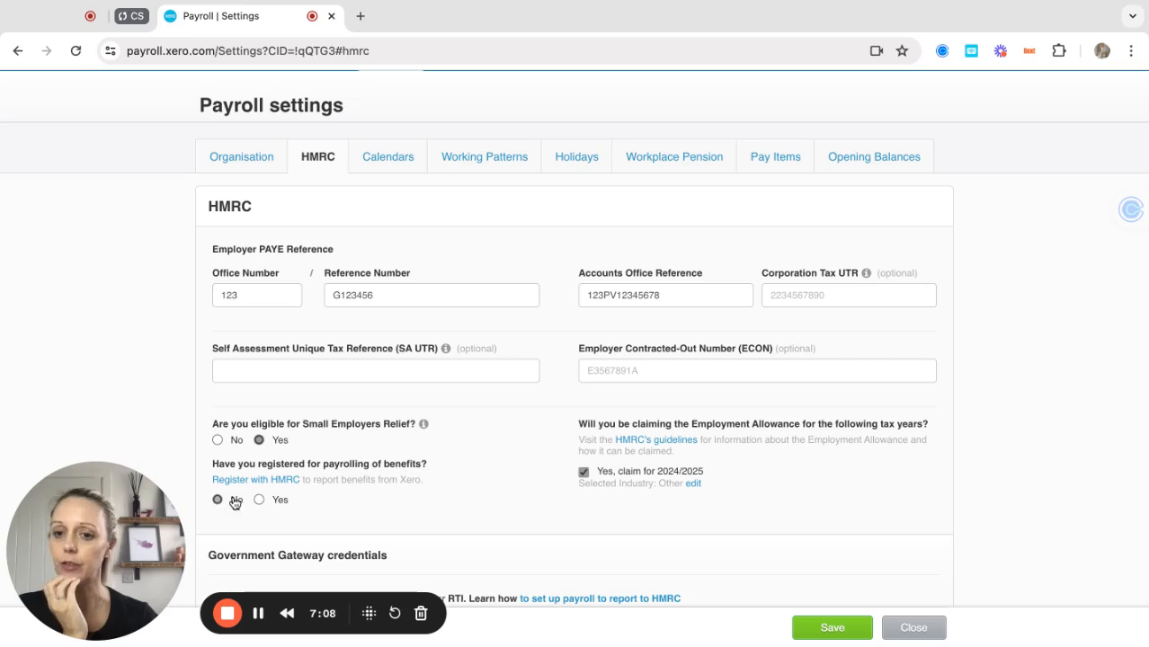
pyautogui.scroll(-3, 458, 534)
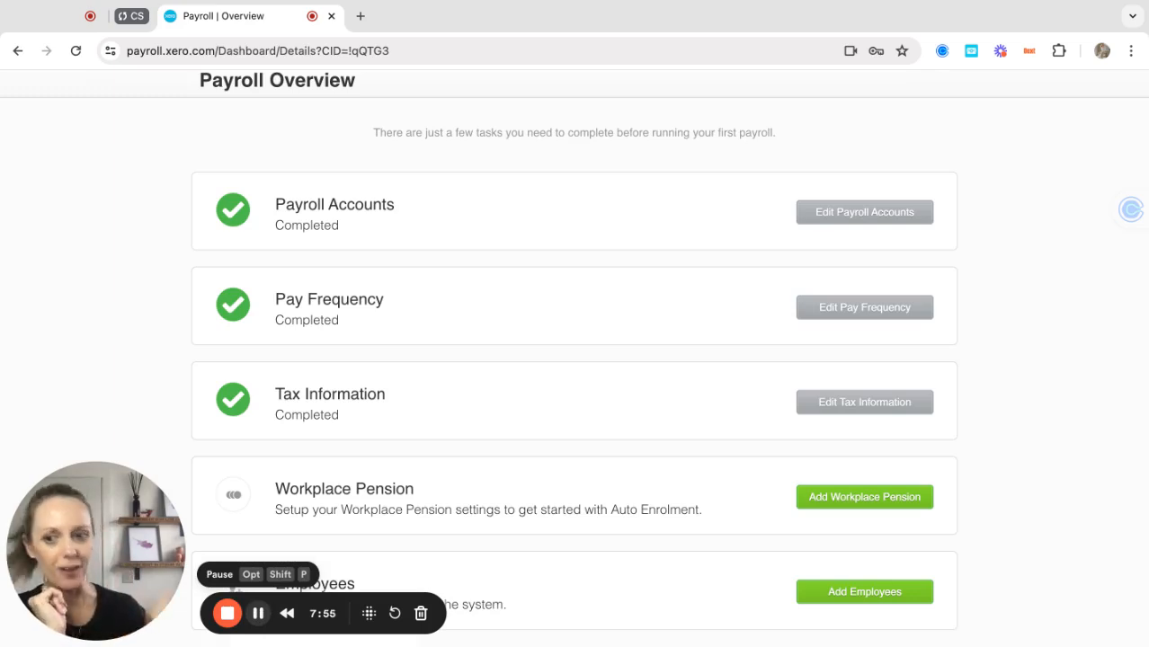
# - Start the workplace pension setup, answer No to having a duties start date or staging date, and continue to the pension provider
pyautogui.click(851, 497)
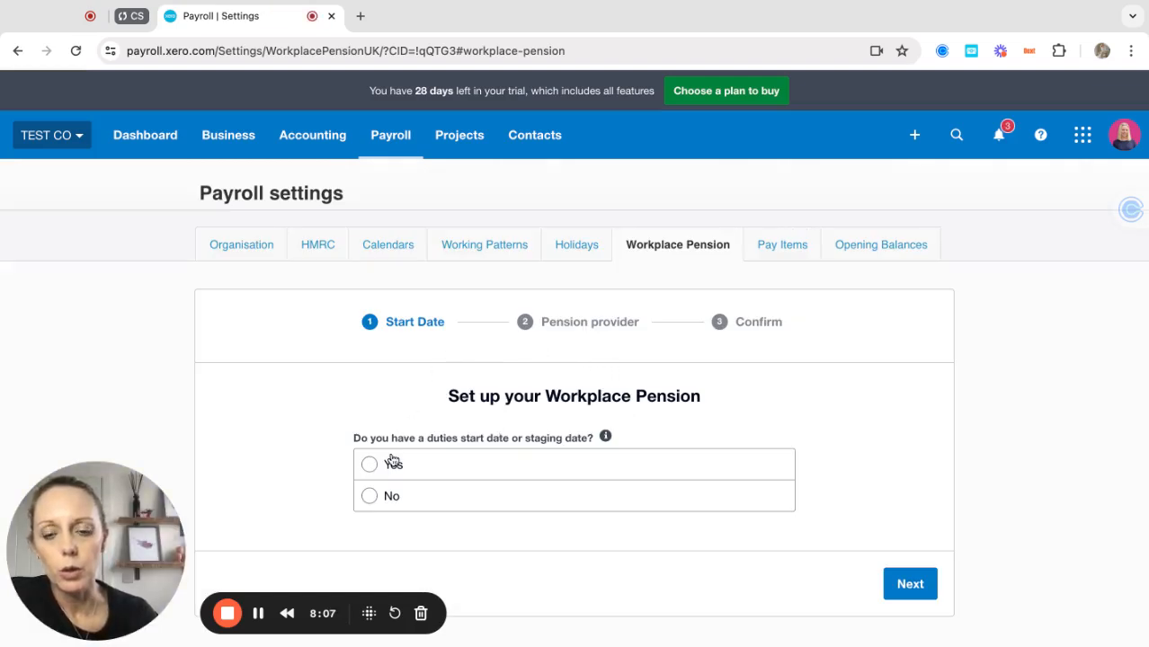
pyautogui.scroll(-1, 392, 461)
pyautogui.scroll(1, 392, 461)
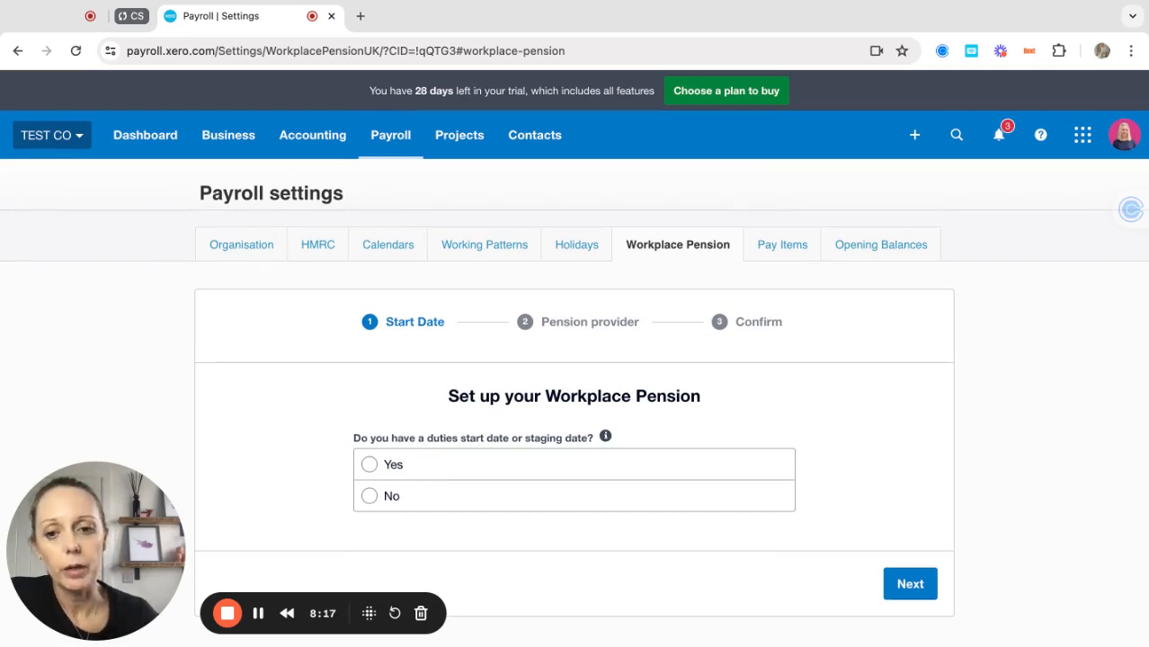
pyautogui.click(368, 498)
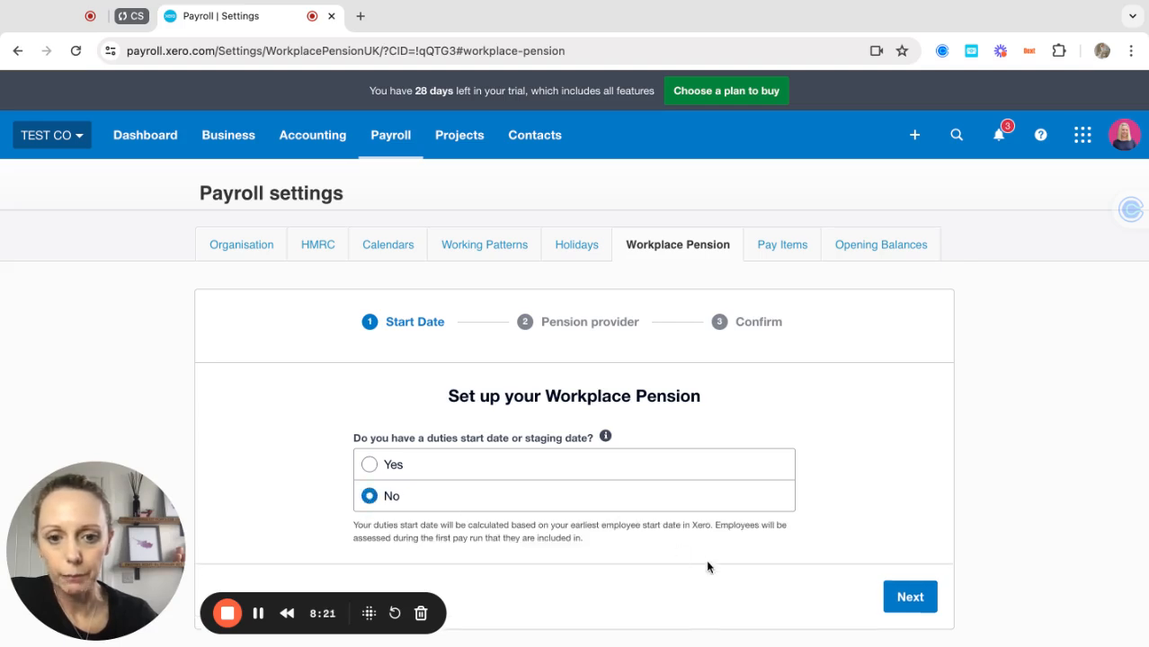
pyautogui.click(910, 598)
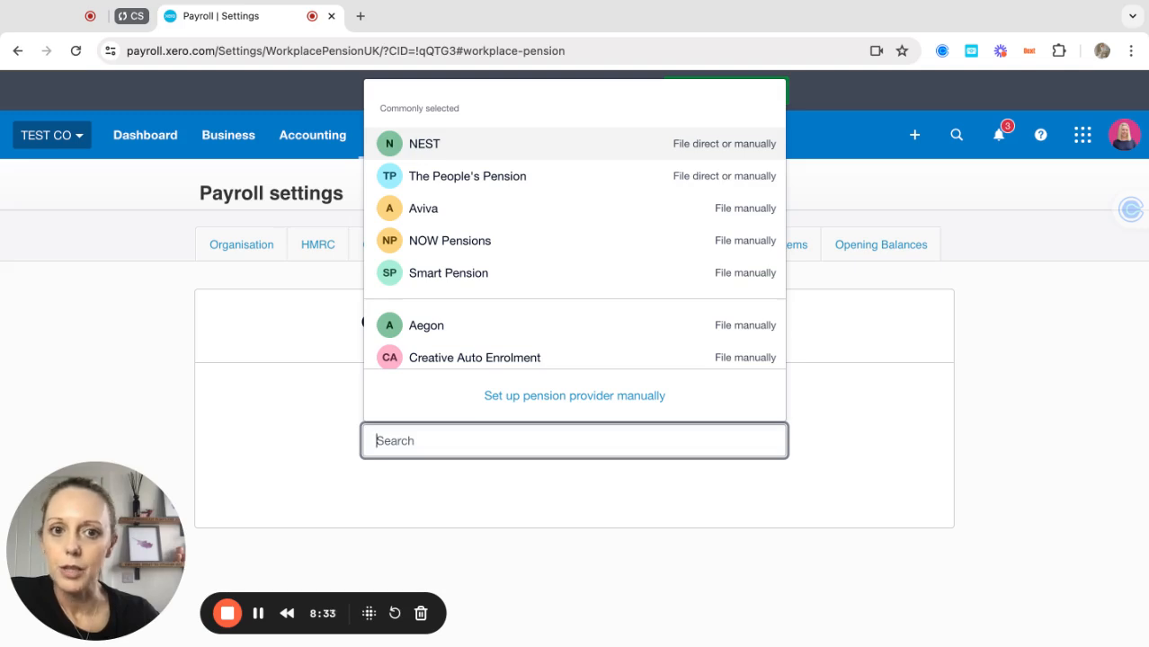
# - Choose NEST as the pension provider and switch to manual setup to review the contribution, tax relief and filing options
pyautogui.click(450, 145)
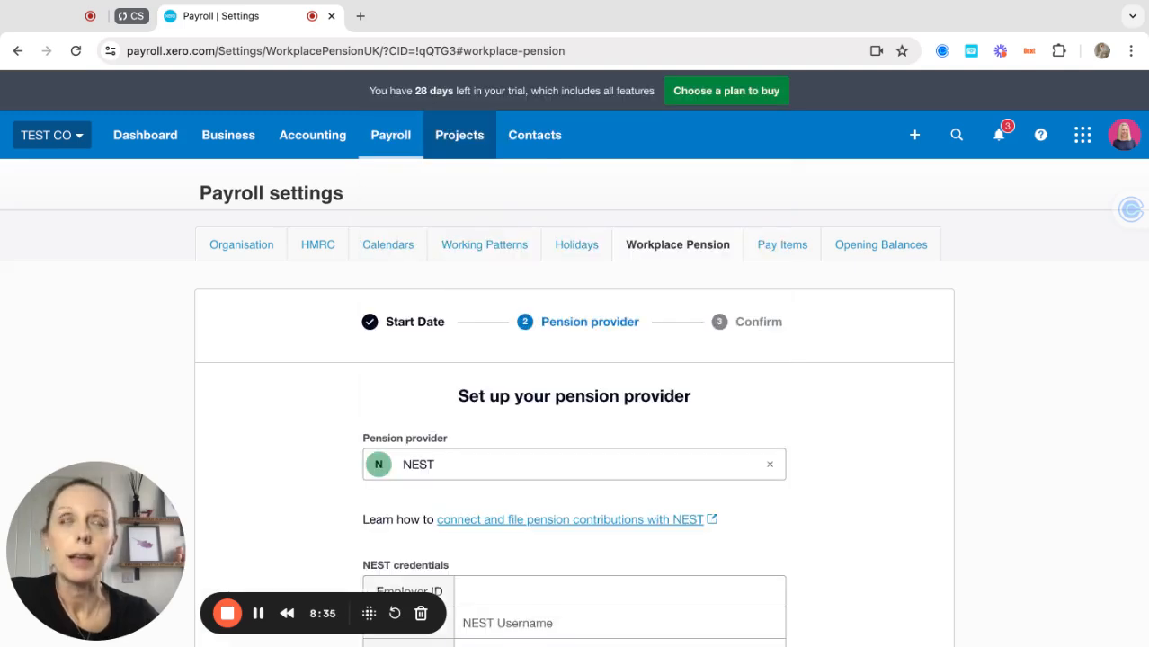
pyautogui.scroll(-3, 472, 338)
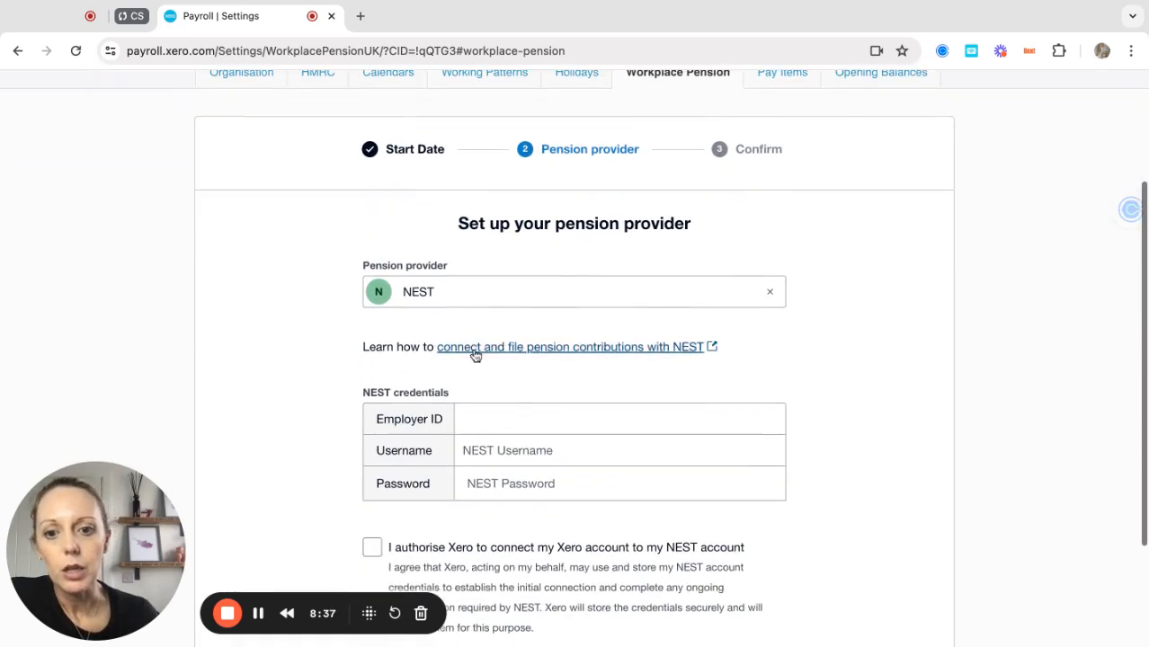
pyautogui.click(502, 418)
pyautogui.scroll(-2, 503, 417)
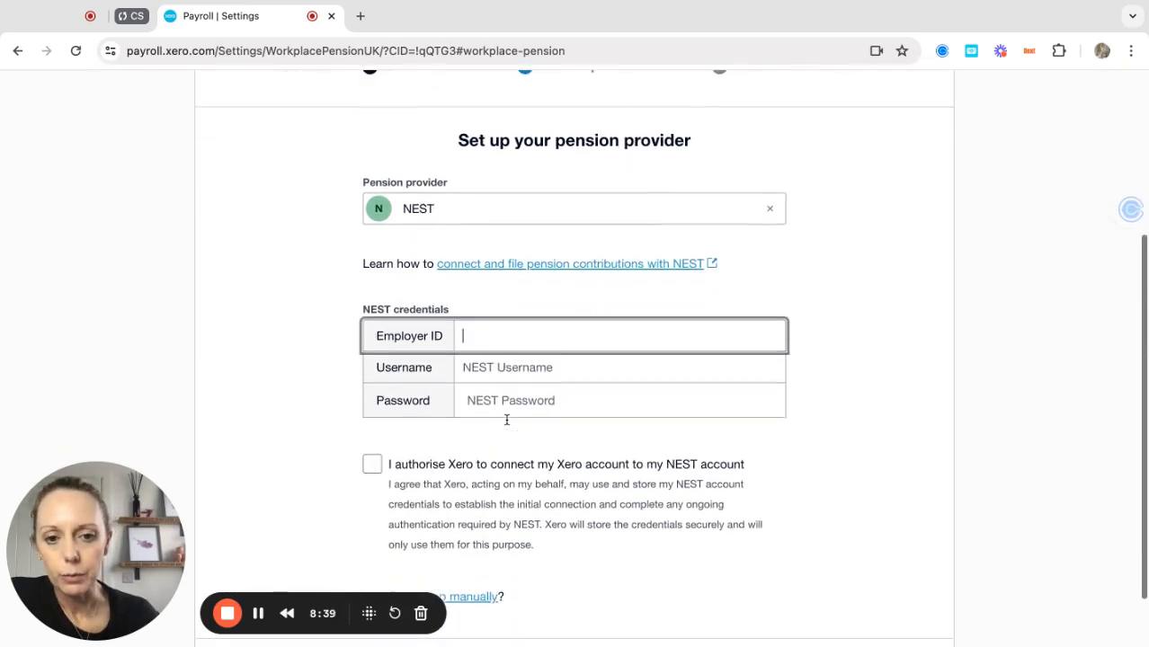
pyautogui.scroll(-1, 547, 493)
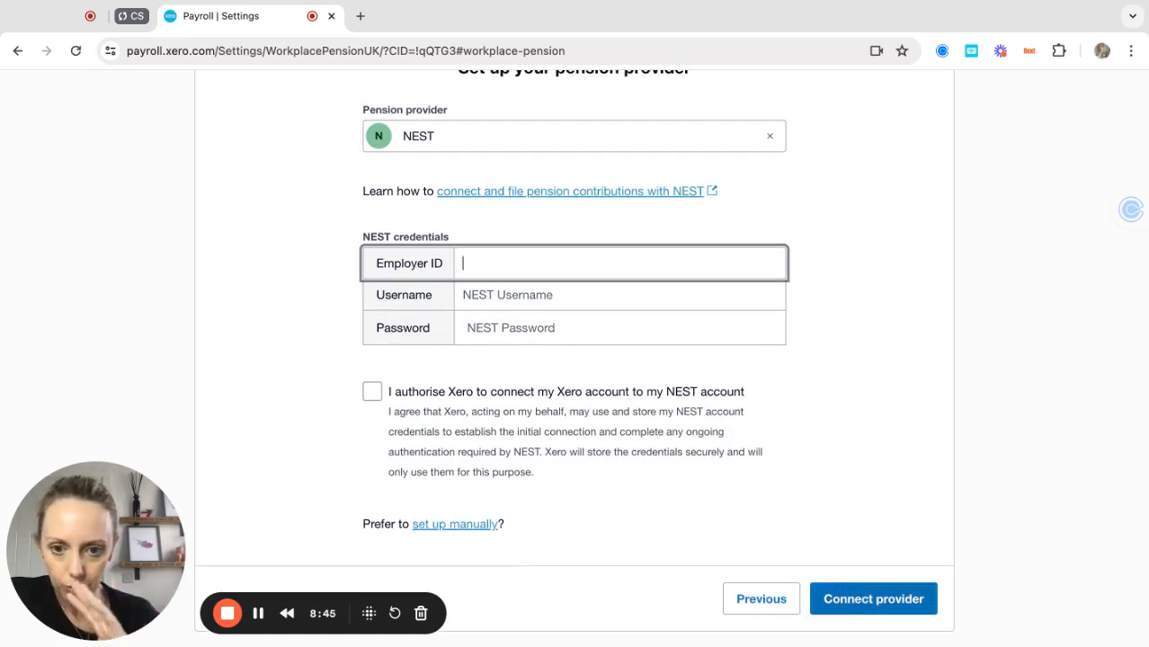
pyautogui.click(454, 525)
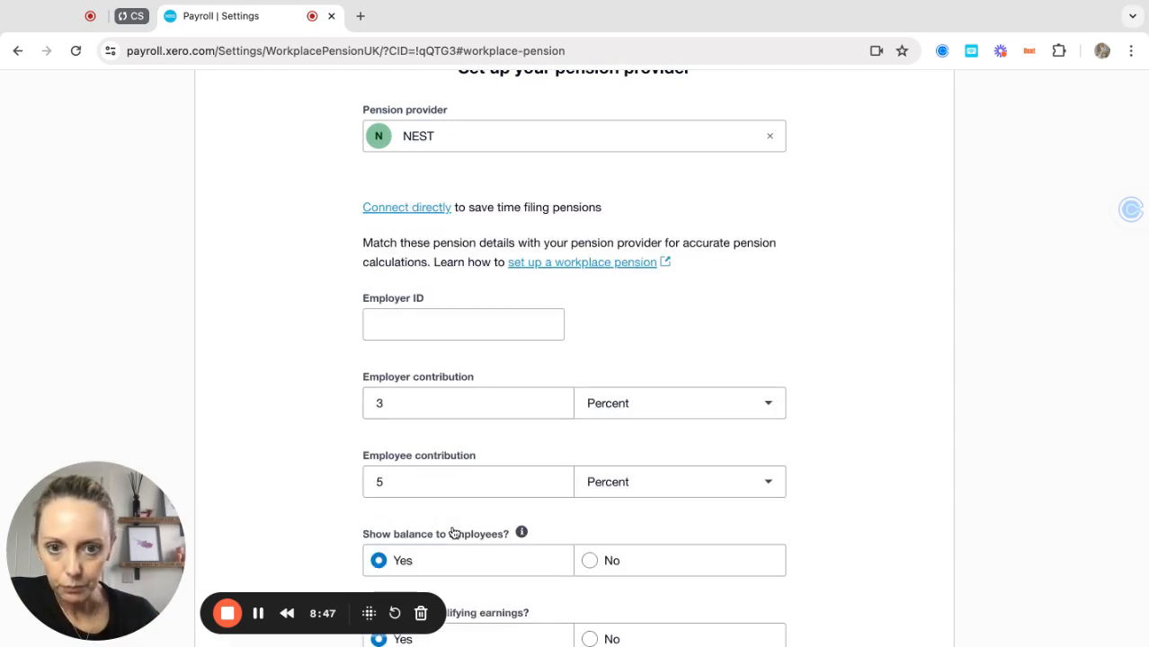
pyautogui.scroll(-10, 567, 455)
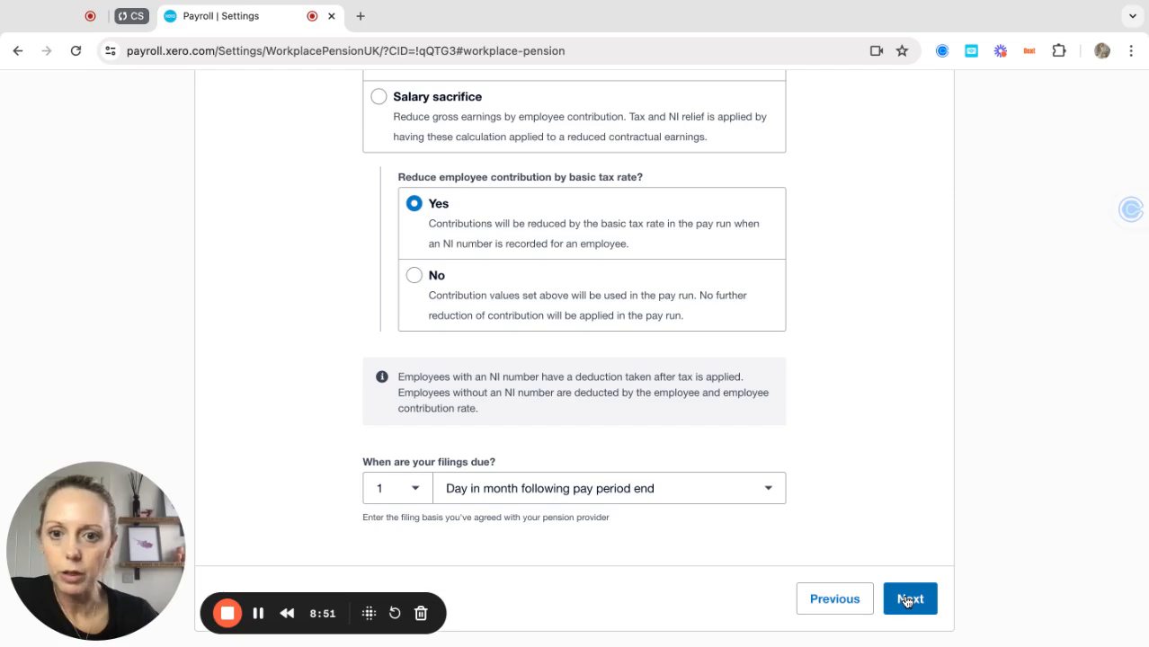
pyautogui.scroll(5, 584, 288)
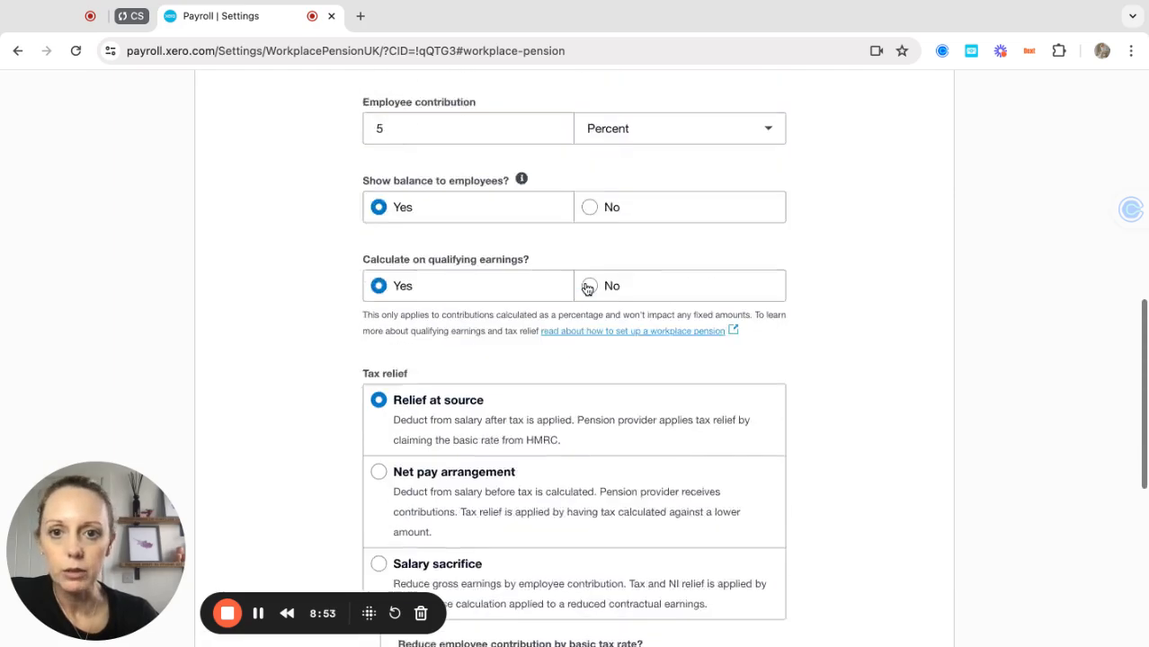
pyautogui.scroll(-5, 593, 290)
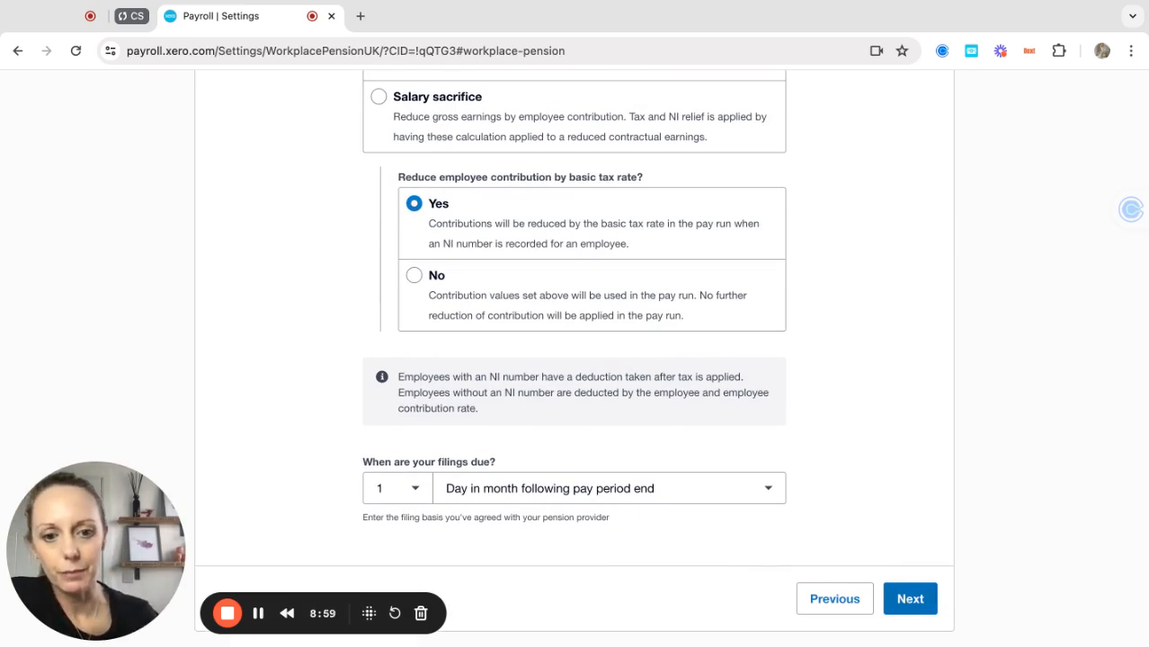
pyautogui.scroll(5, 733, 274)
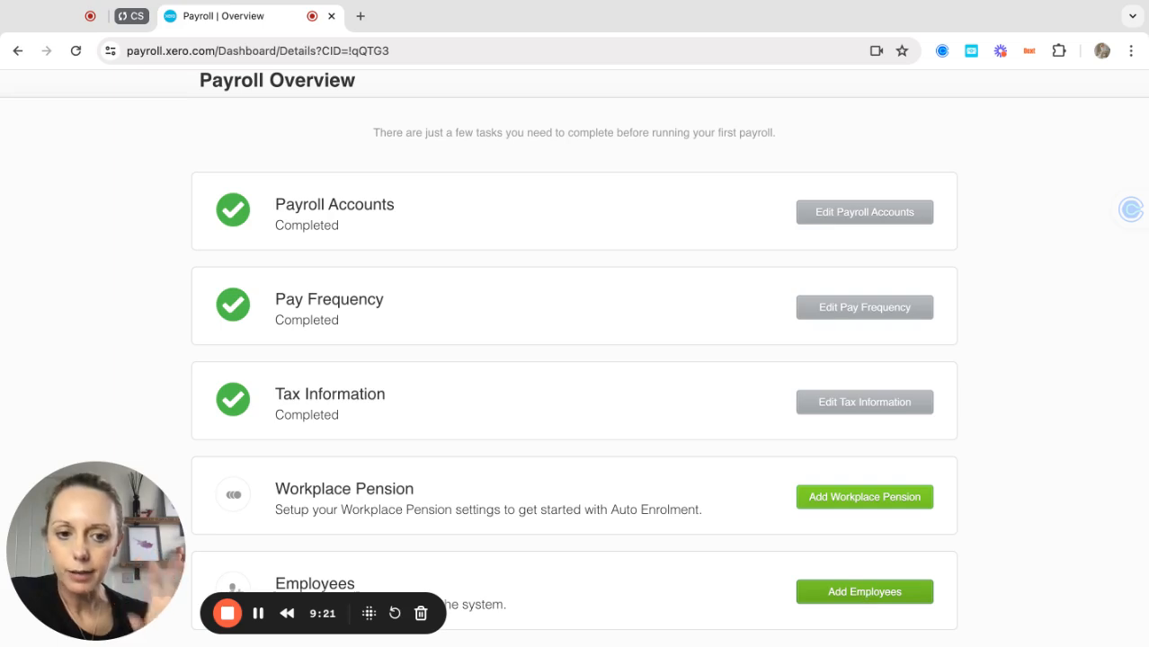
# - Open the payroll settings and examine the opening balances for statutory pay and the remaining Employment Allowance
pyautogui.scroll(1, 644, 307)
pyautogui.scroll(3, 644, 307)
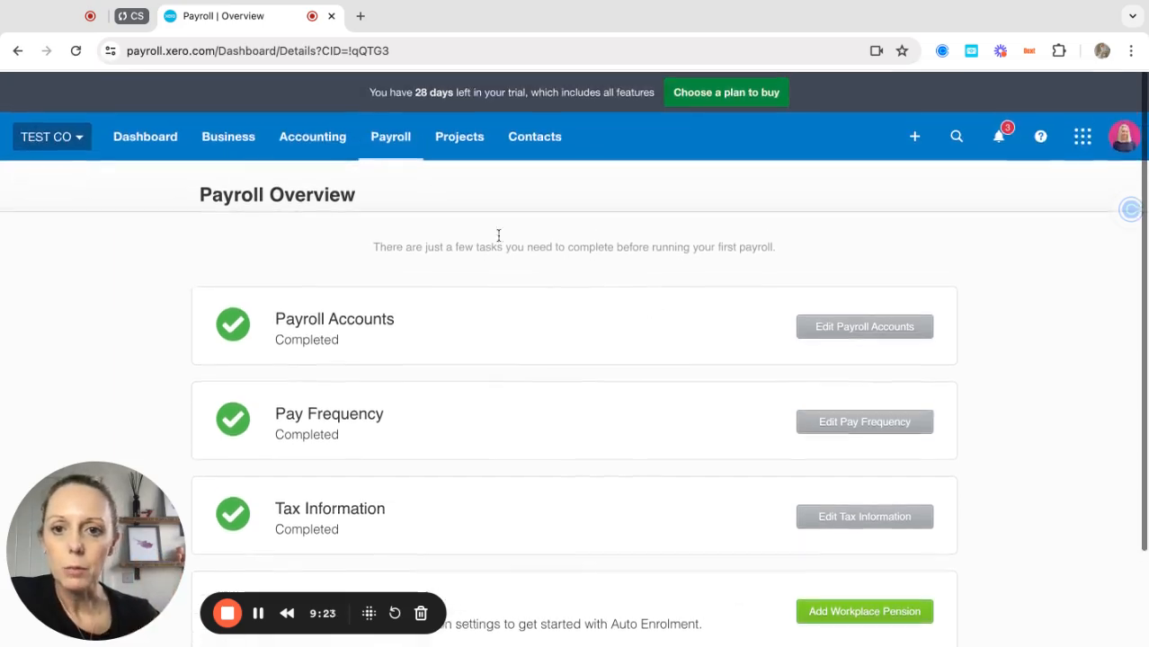
pyautogui.click(390, 136)
pyautogui.scroll(-1, 421, 476)
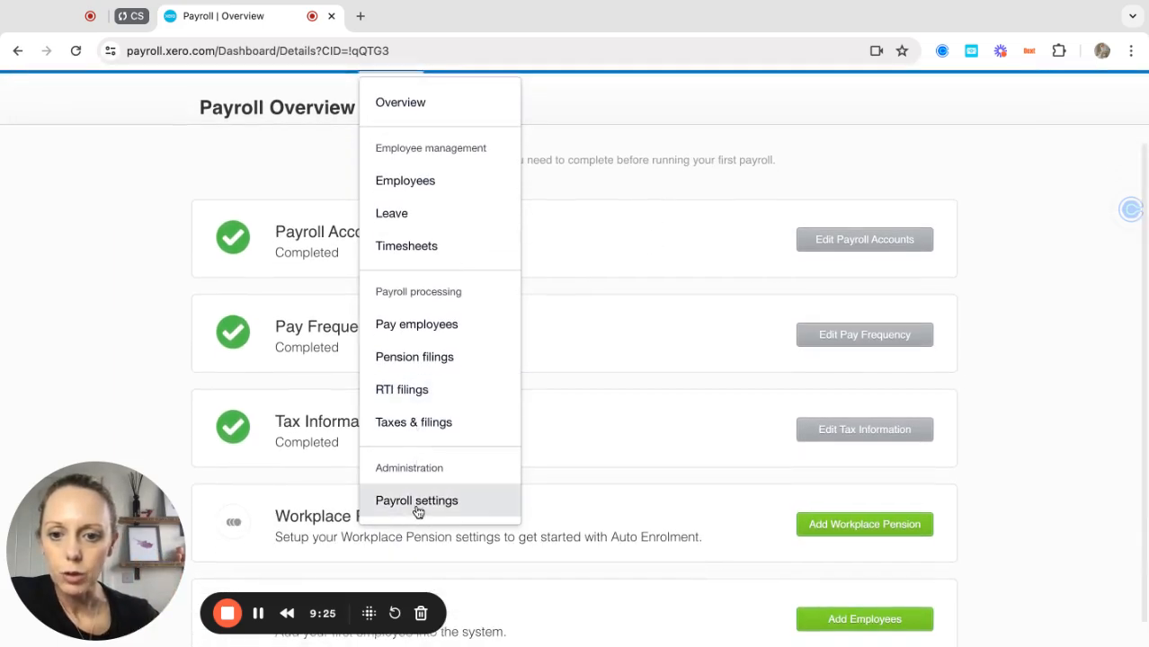
pyautogui.click(418, 513)
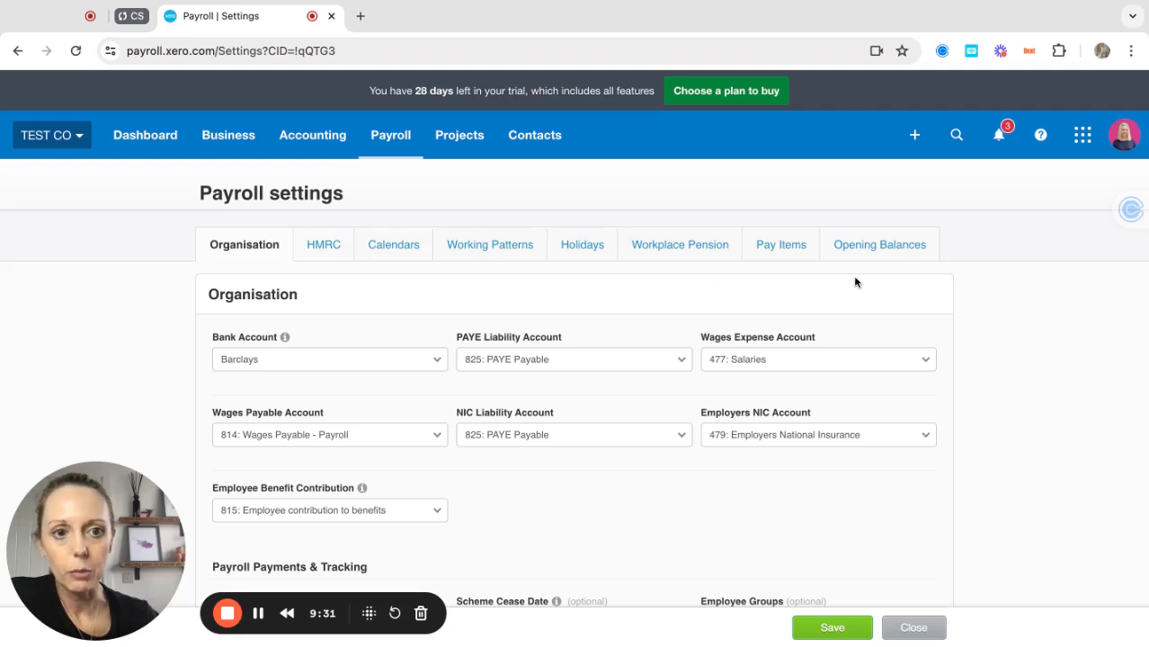
pyautogui.click(856, 248)
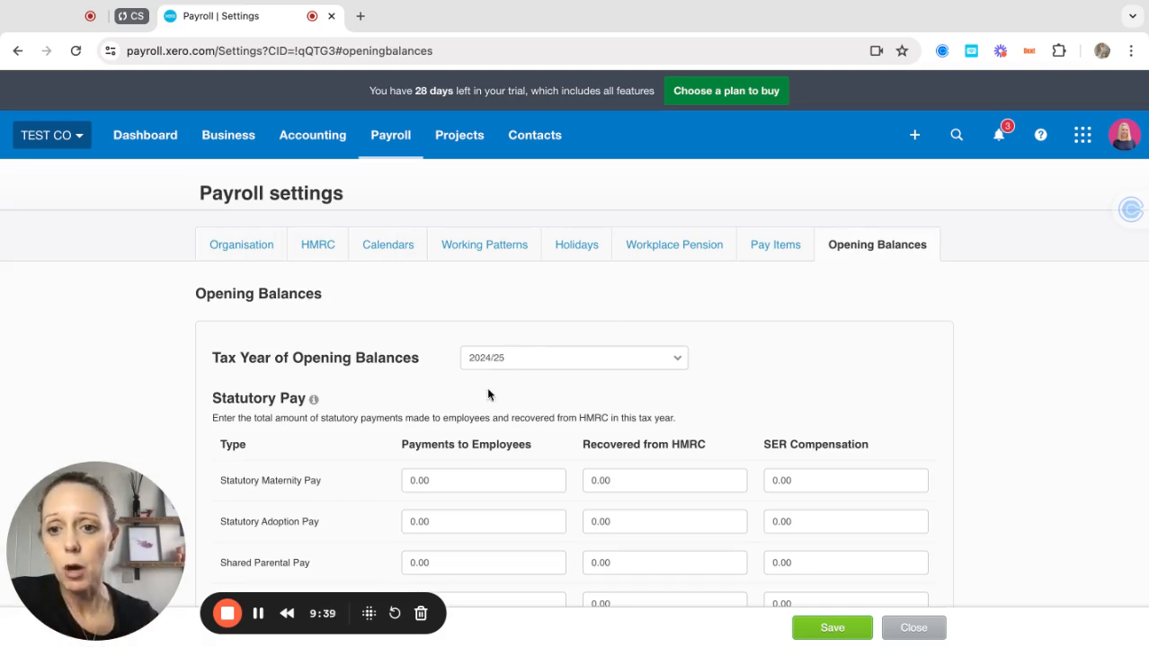
pyautogui.scroll(-3, 488, 394)
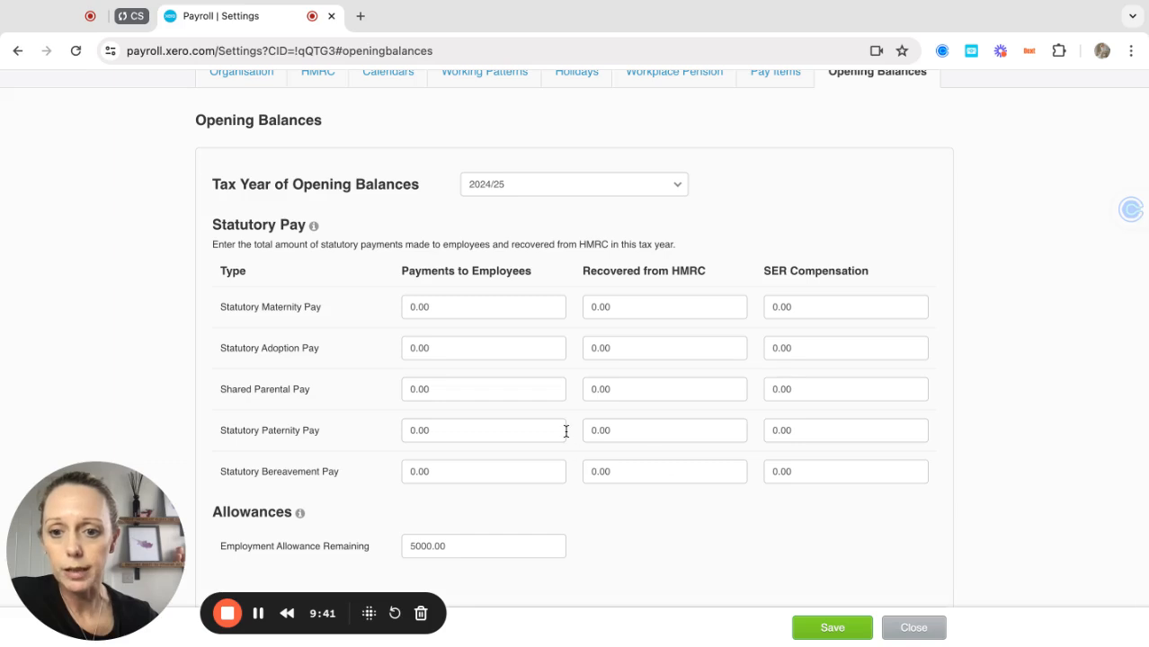
pyautogui.click(412, 546)
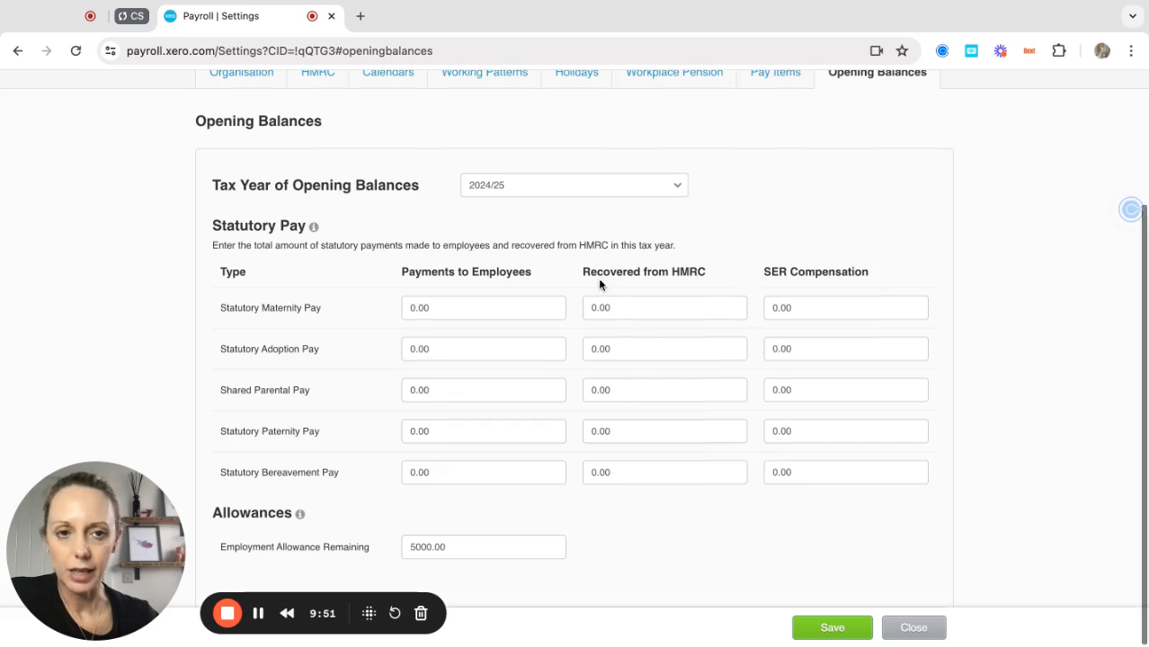
pyautogui.scroll(3, 600, 282)
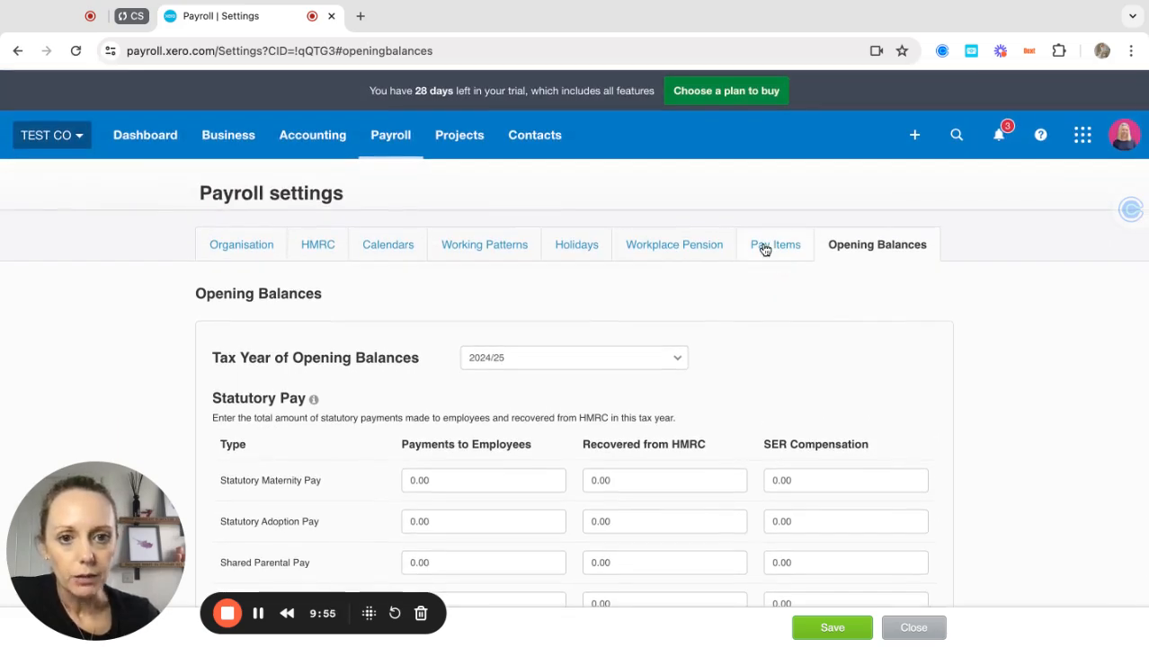
# - Start a new Regular Earnings pay item with both the earnings name and display name set to Director Salary
pyautogui.click(764, 249)
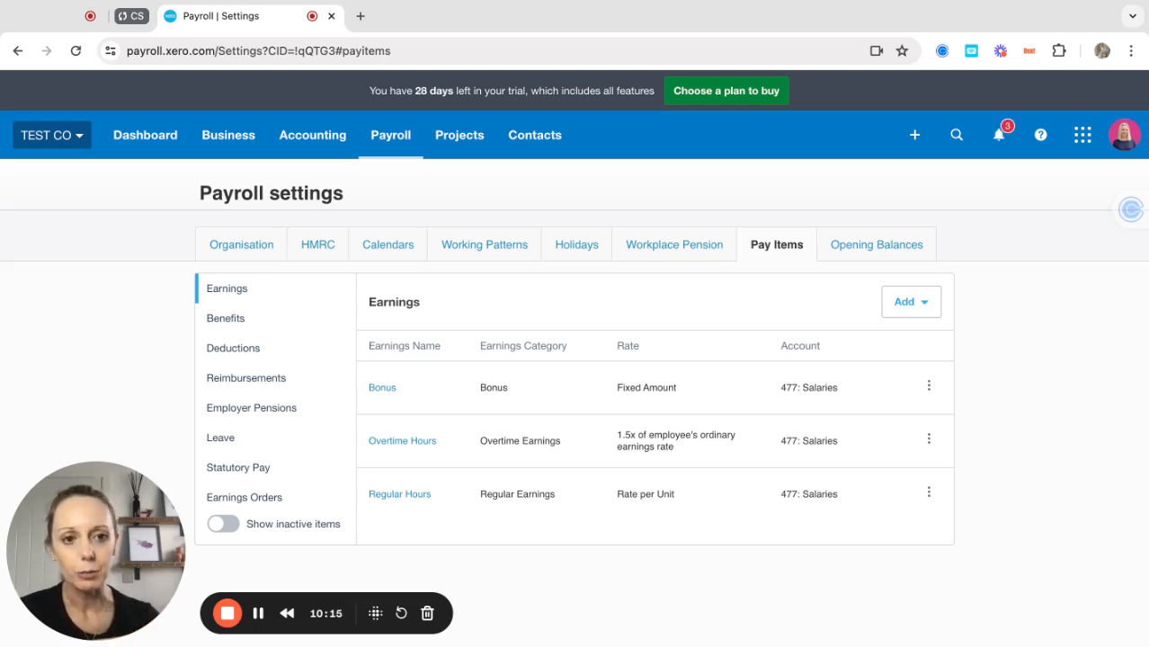
pyautogui.click(918, 303)
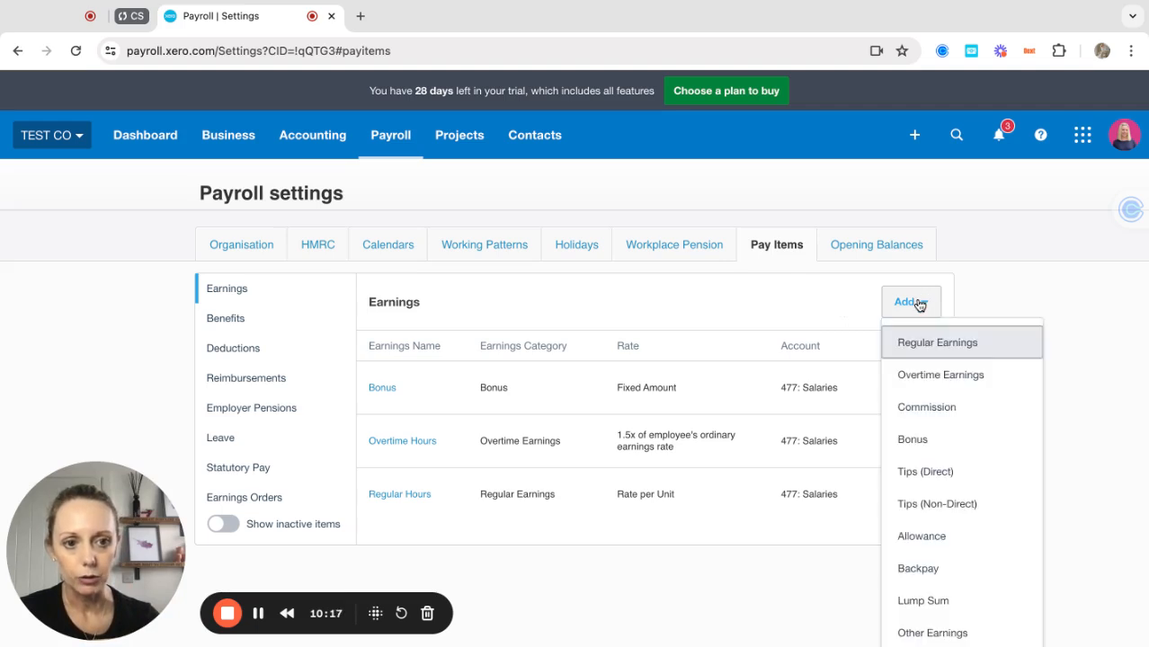
pyautogui.click(927, 345)
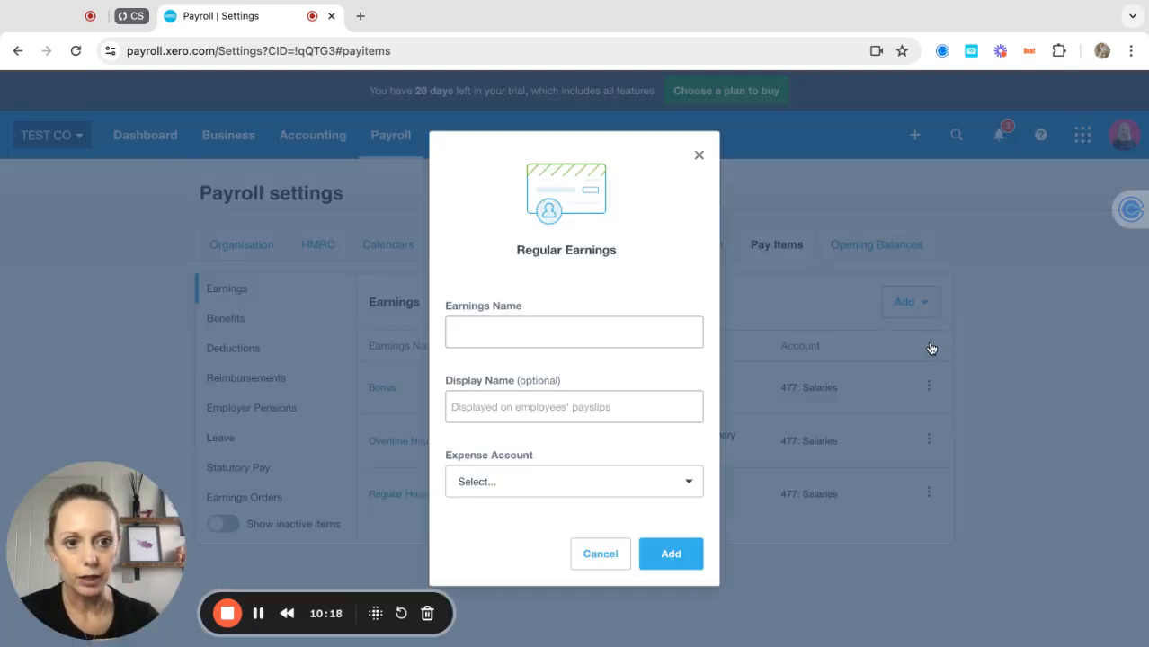
pyautogui.click(578, 330)
pyautogui.write('Director')
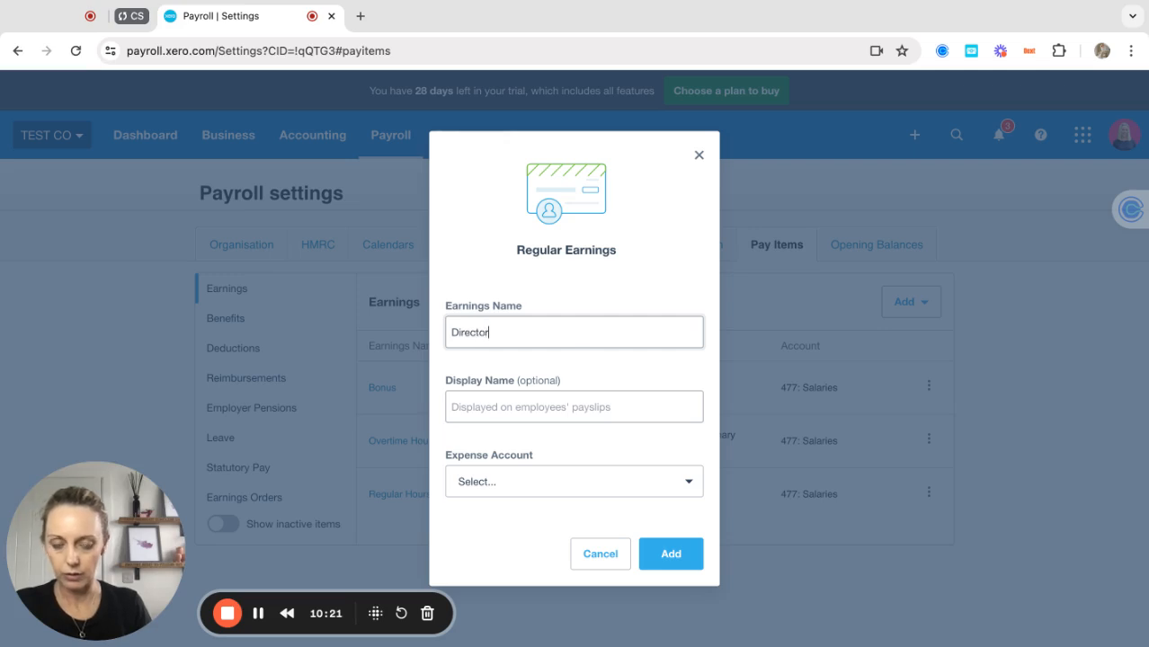
pyautogui.write(' Salary')
pyautogui.press('Tab')
pyautogui.write('D')
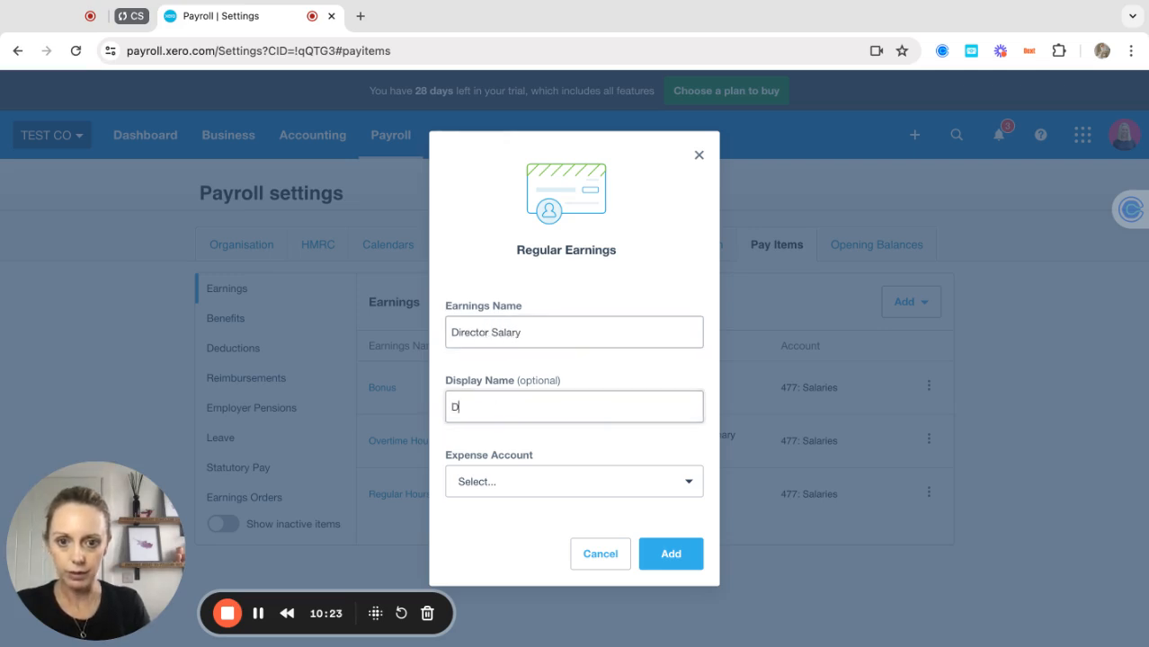
pyautogui.write('irector Salary')
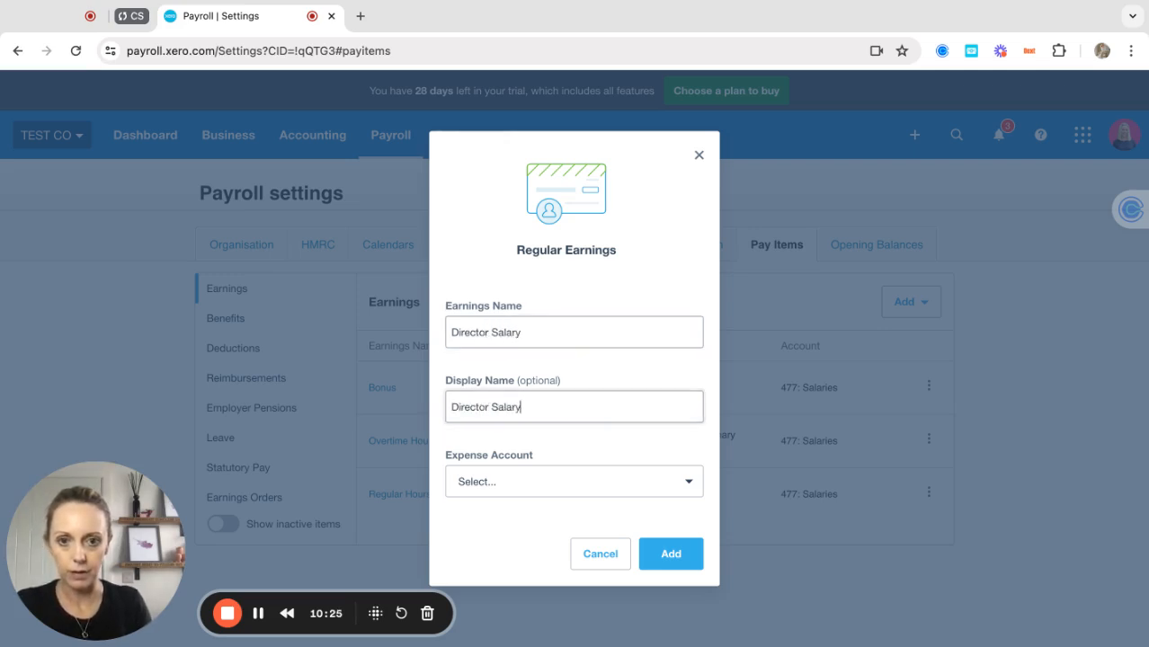
# - Set the expense account to 478: Directors' Remuneration, add the Director Salary pay item and check it in the earnings list
pyautogui.press('Tab')
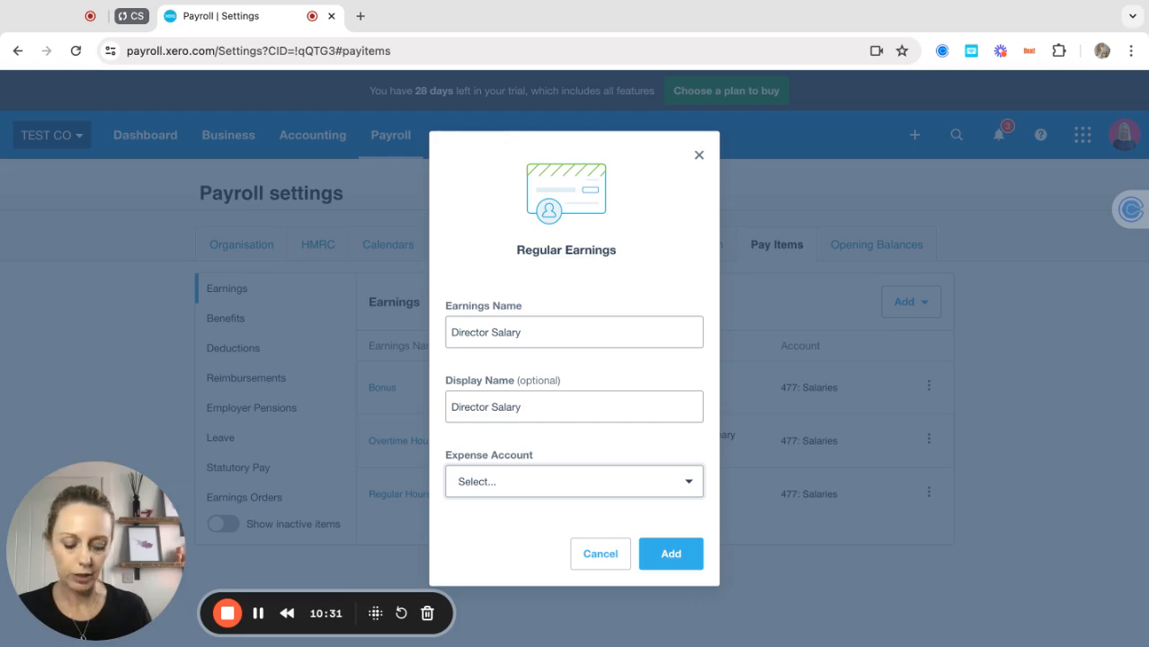
pyautogui.press('Return')
pyautogui.click(662, 556)
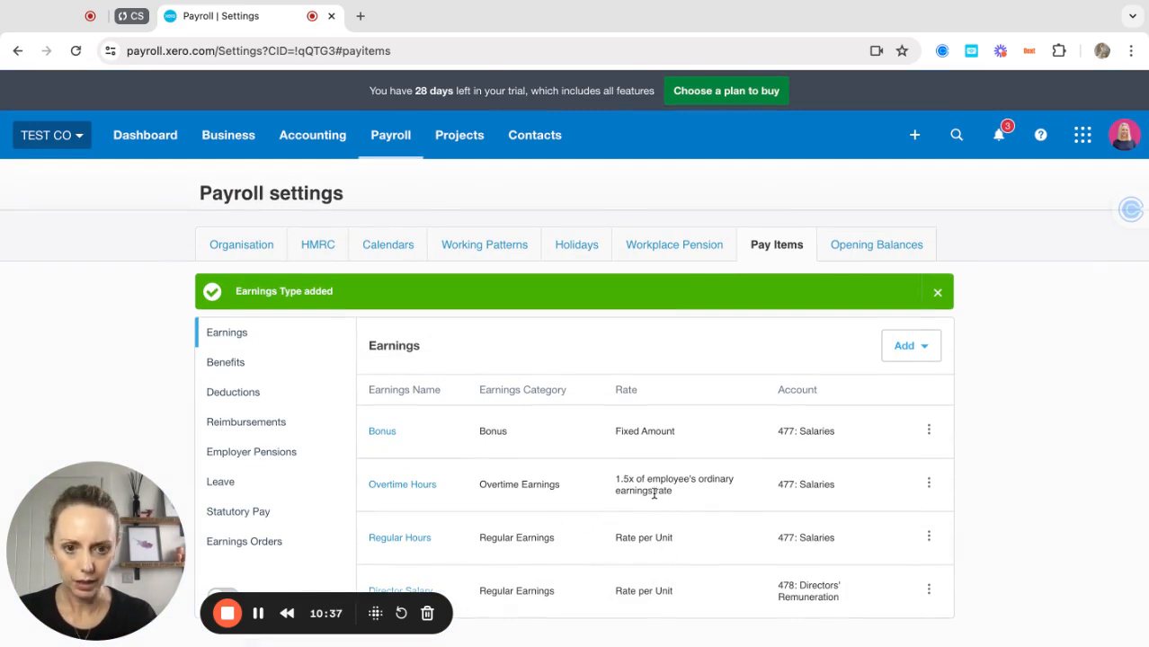
pyautogui.scroll(-1, 474, 594)
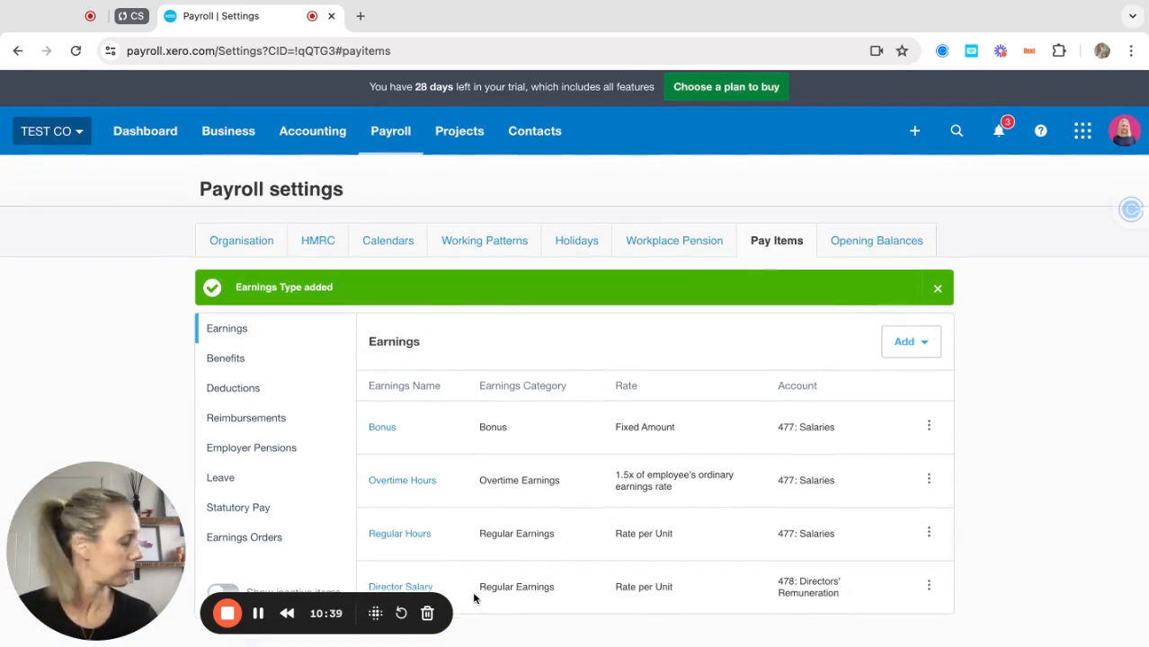
pyautogui.scroll(1, 474, 599)
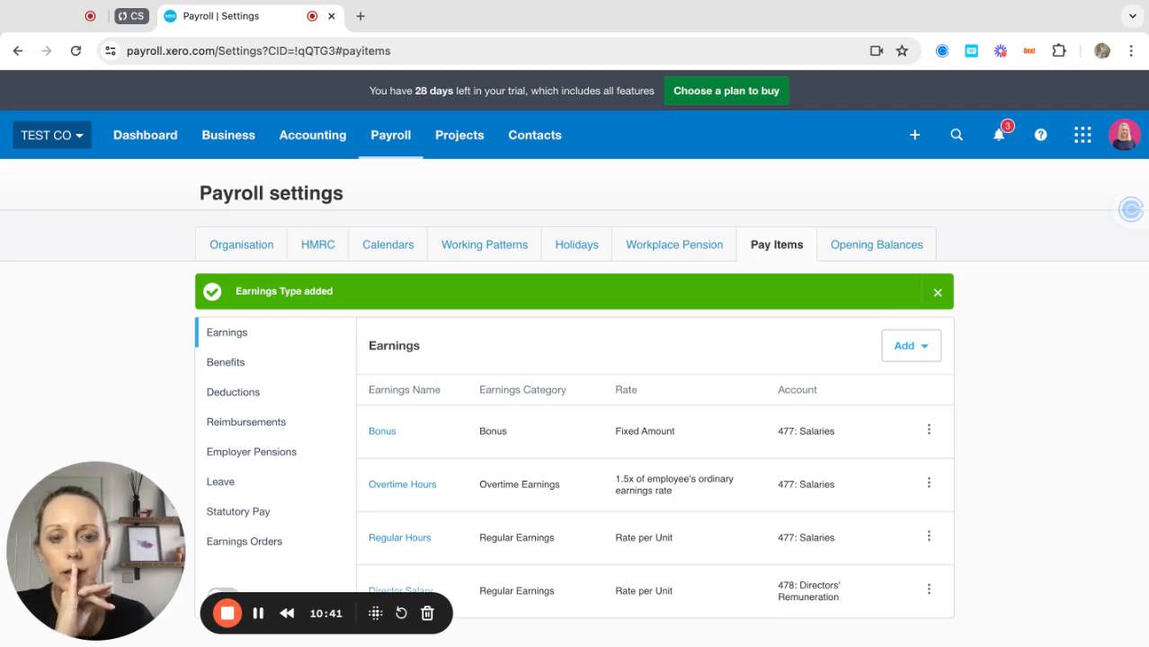